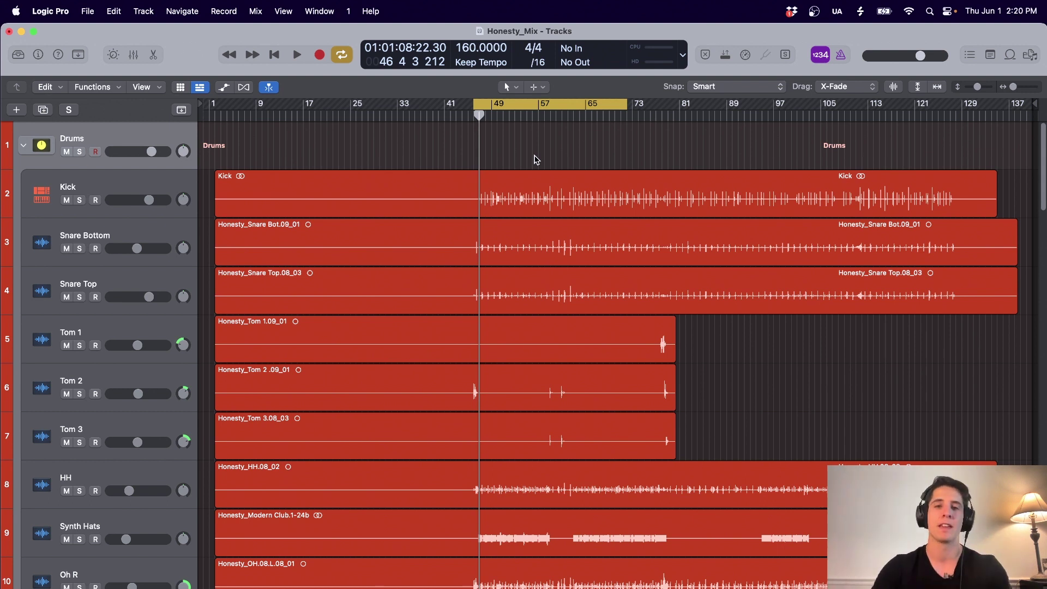
Show the mixer and insert a Compressor on the Drums channel below its Channel EQ.
key("x")
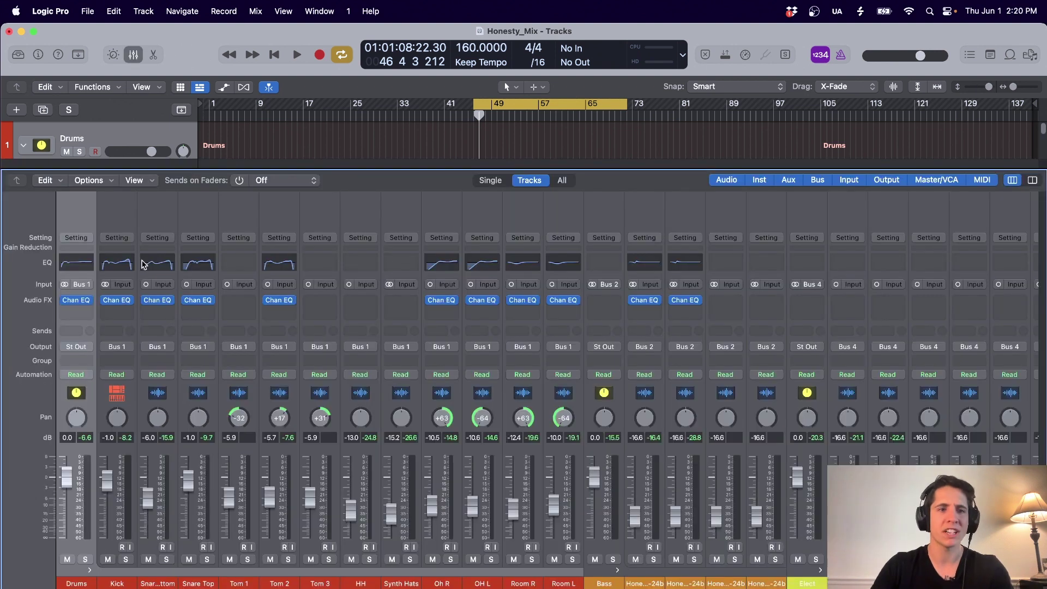
left_click(81, 314)
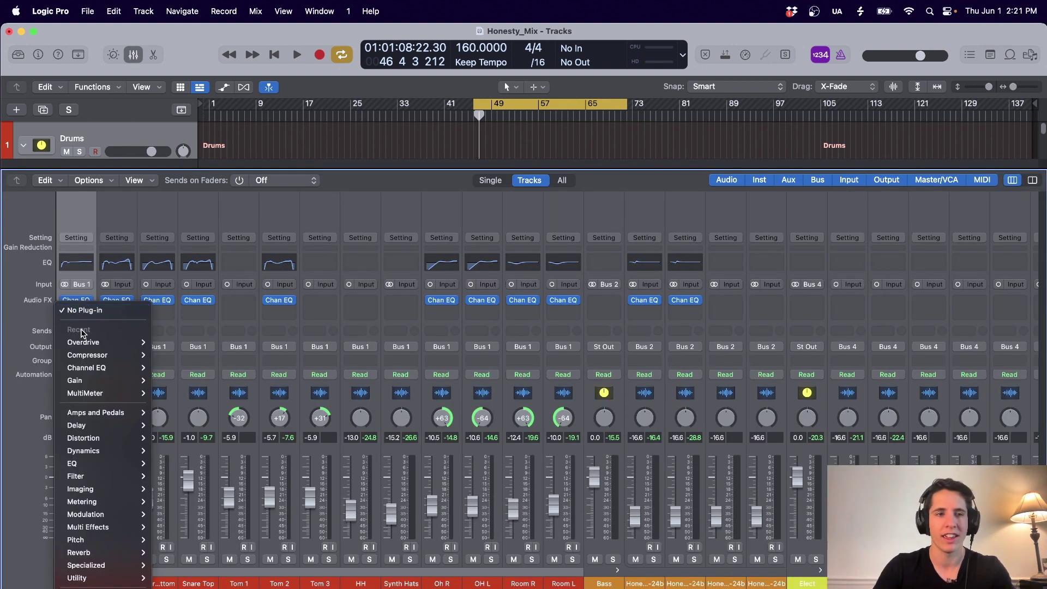
mouse_move(95, 356)
left_click(163, 355)
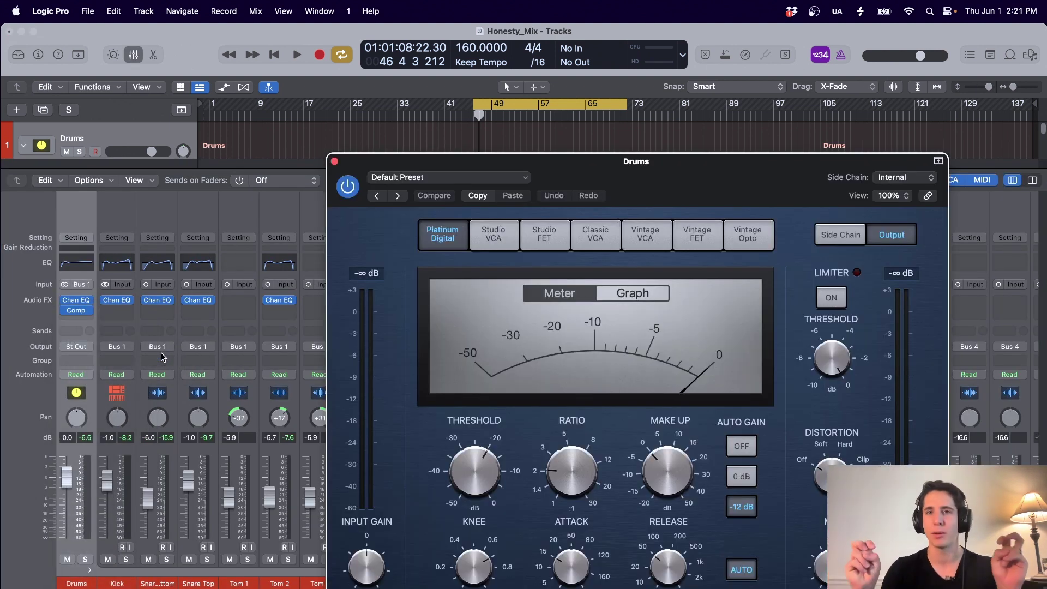
left_click_drag(652, 175, 389, 88)
Turn off auto gain on the Drums compressor and set its threshold to 0 dB and ratio to 1:1.
left_click(477, 358)
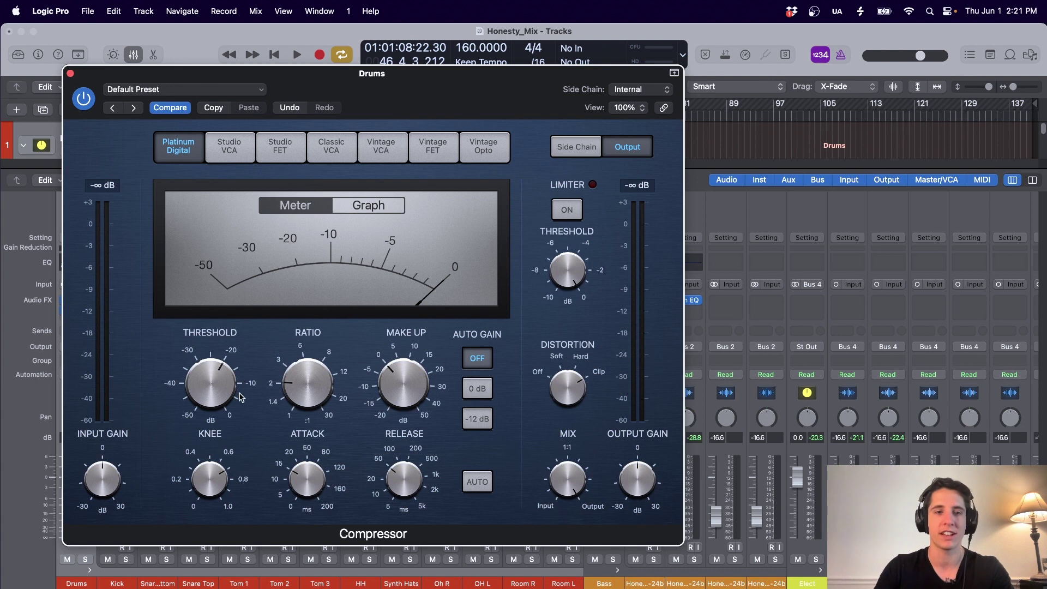
left_click_drag(219, 394, 260, 130)
left_click_drag(325, 397, 289, 457)
mouse_move(199, 333)
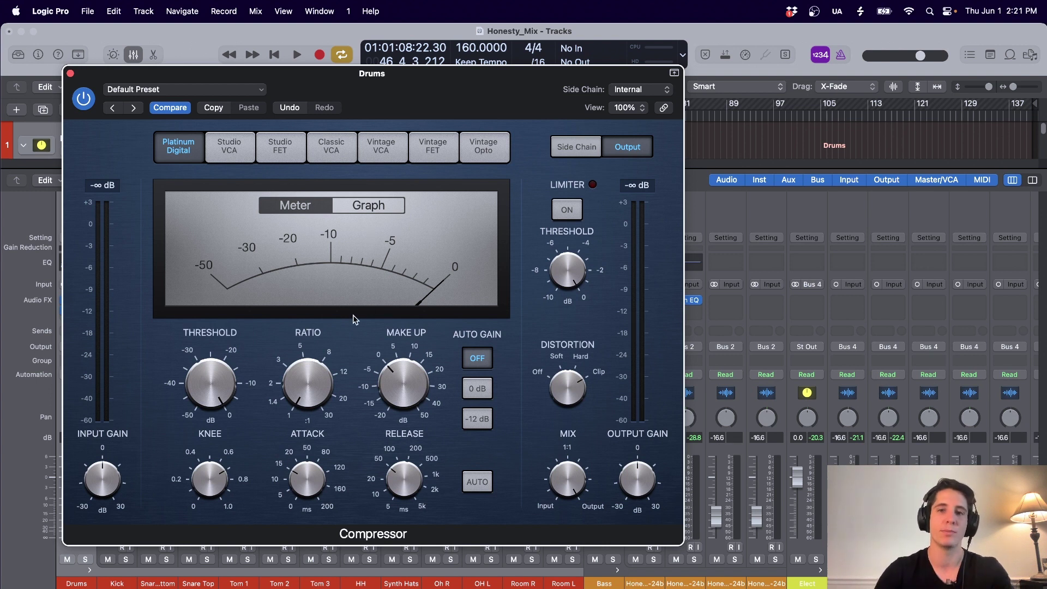
left_click_drag(539, 100, 544, 93)
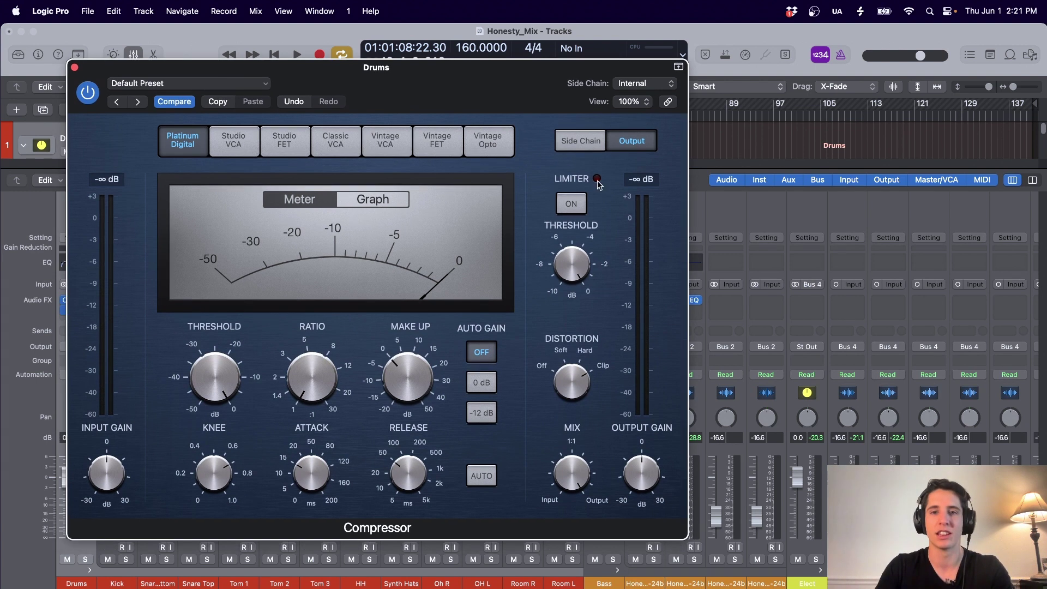
Turn on the Drums compressor's limiter and lower the limiter threshold to about -2 dB.
left_click(575, 205)
left_click_drag(582, 234, 582, 217)
left_click_drag(430, 89, 444, 74)
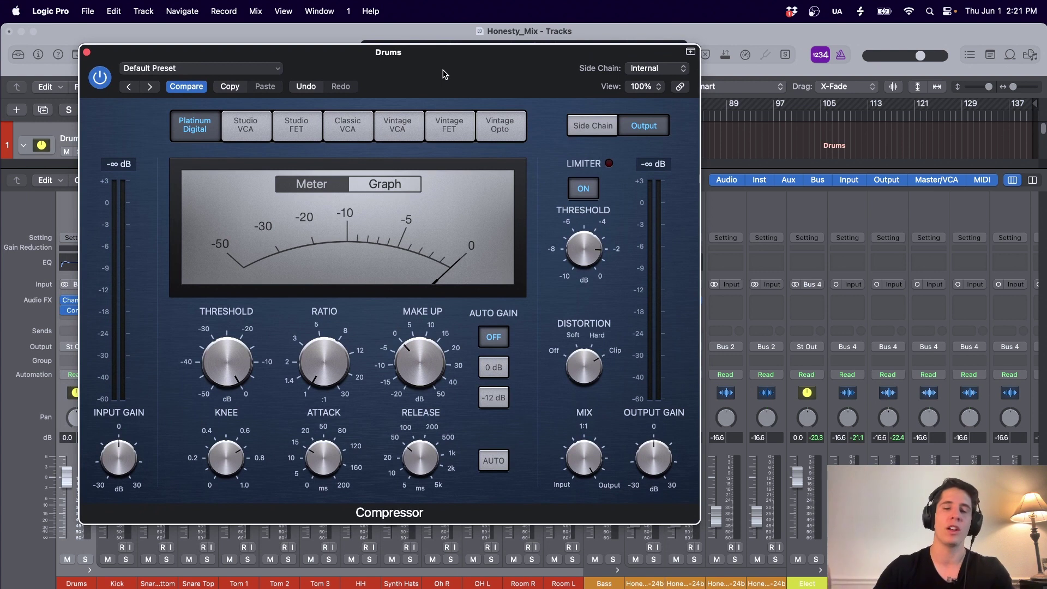
left_click_drag(443, 74, 441, 86)
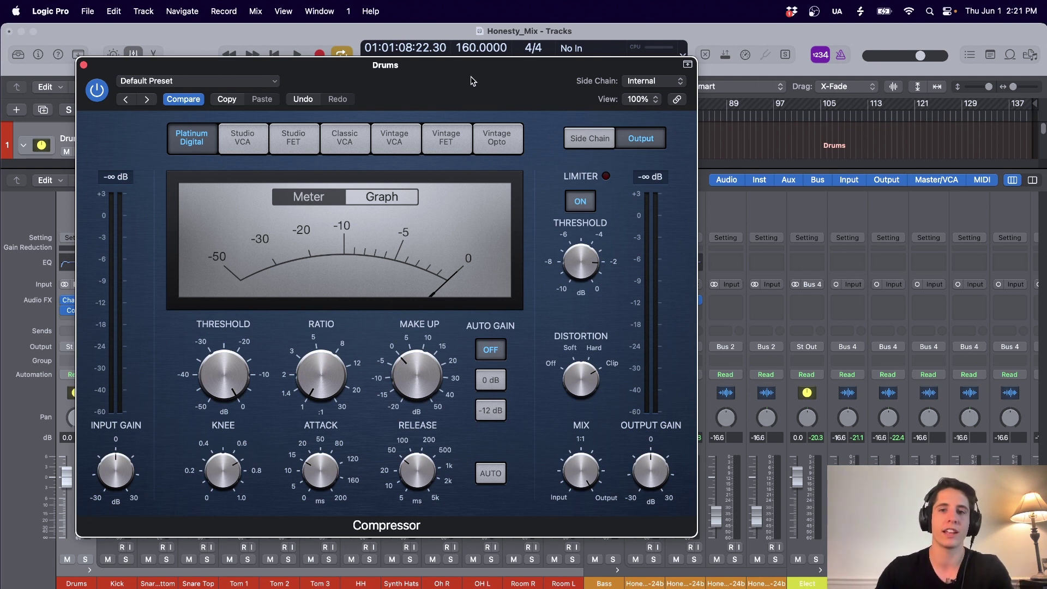
Play the song while lowering the limiter threshold to about -6.5 dB, and close the compressor window.
key("space")
left_click_drag(750, 235, 748, 307)
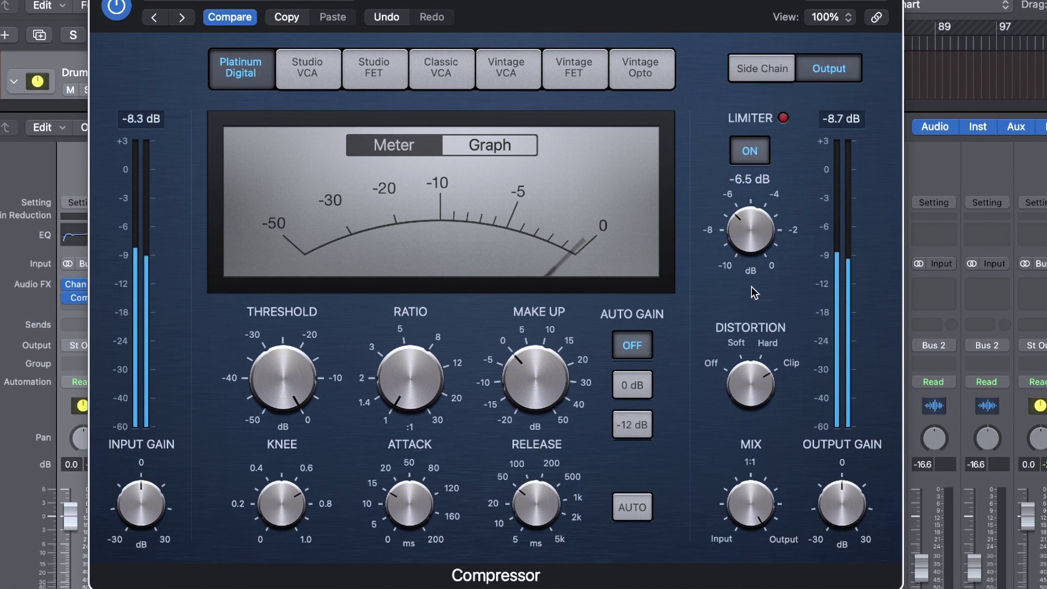
left_click_drag(753, 246, 753, 250)
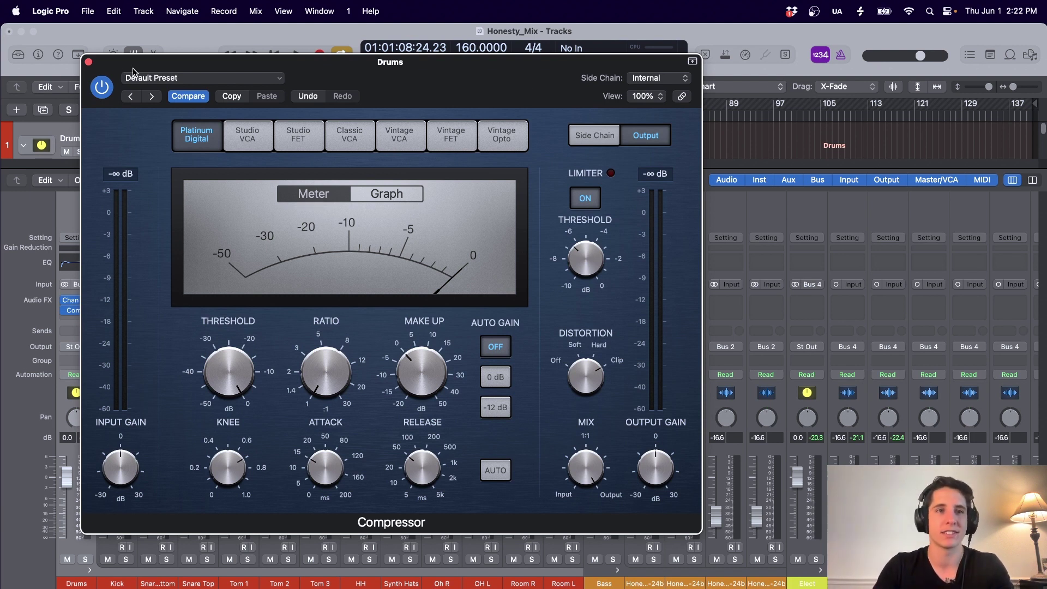
left_click(88, 64)
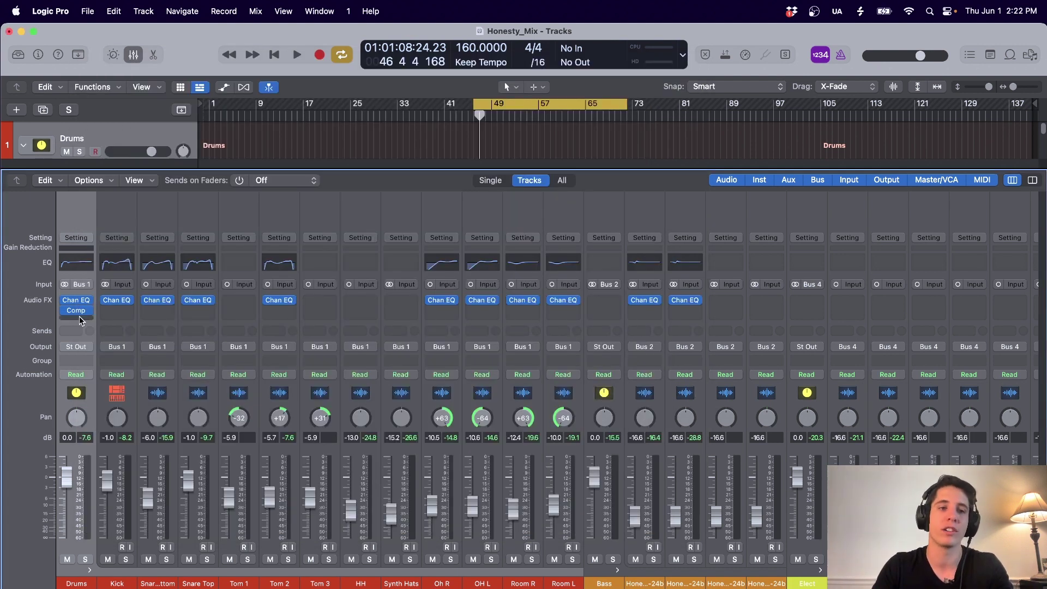
Insert a second Compressor on the Drums channel.
left_click(81, 312)
left_click(164, 348)
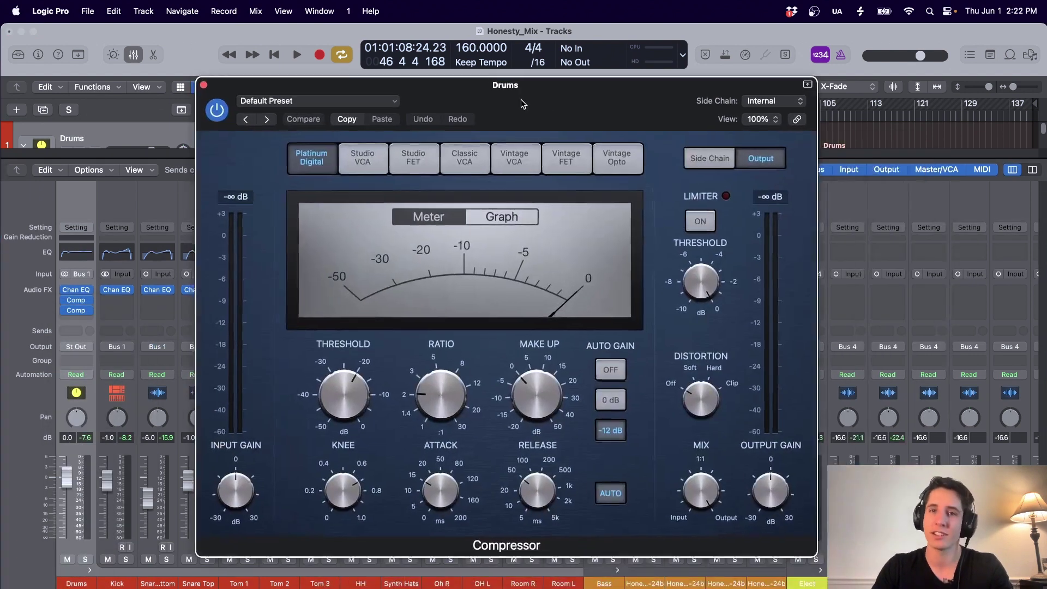
left_click_drag(521, 99, 532, 103)
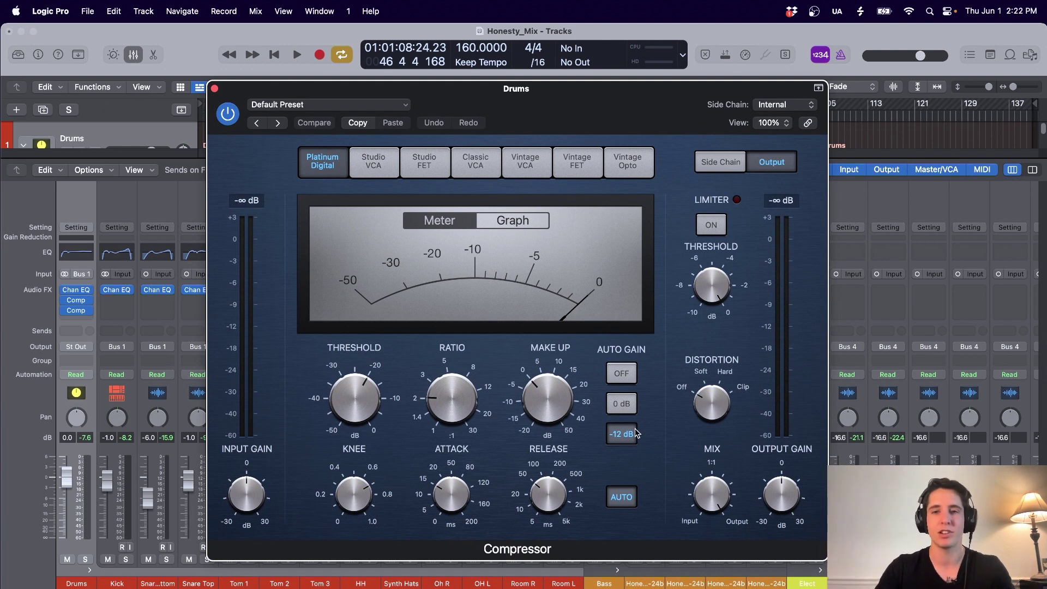
Turn off auto gain and auto release on the newly added Drums compressor.
left_click(622, 374)
left_click(622, 496)
left_click_drag(569, 111, 568, 117)
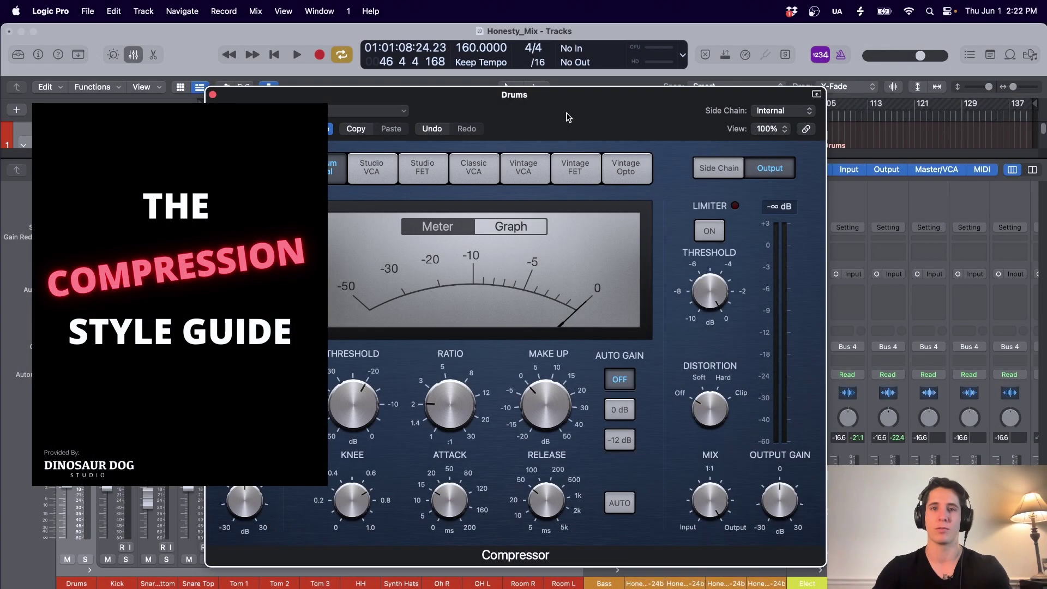
left_click_drag(569, 117, 576, 109)
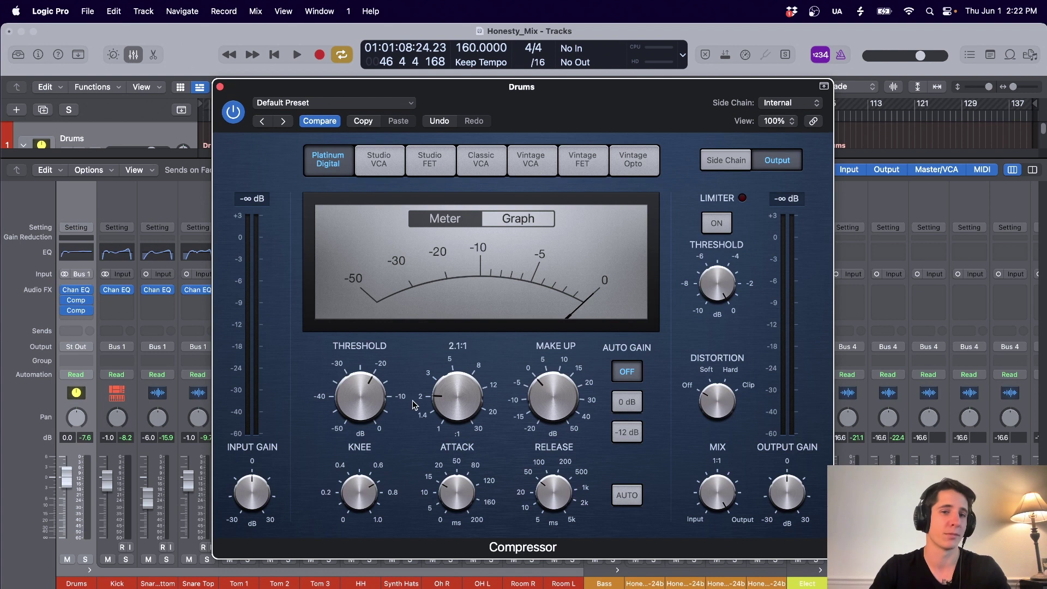
Set the compressor's knee to 0.2, a fast attack of about 1.5 ms, release to 190 ms and ratio to about 4:1.
mouse_move(371, 499)
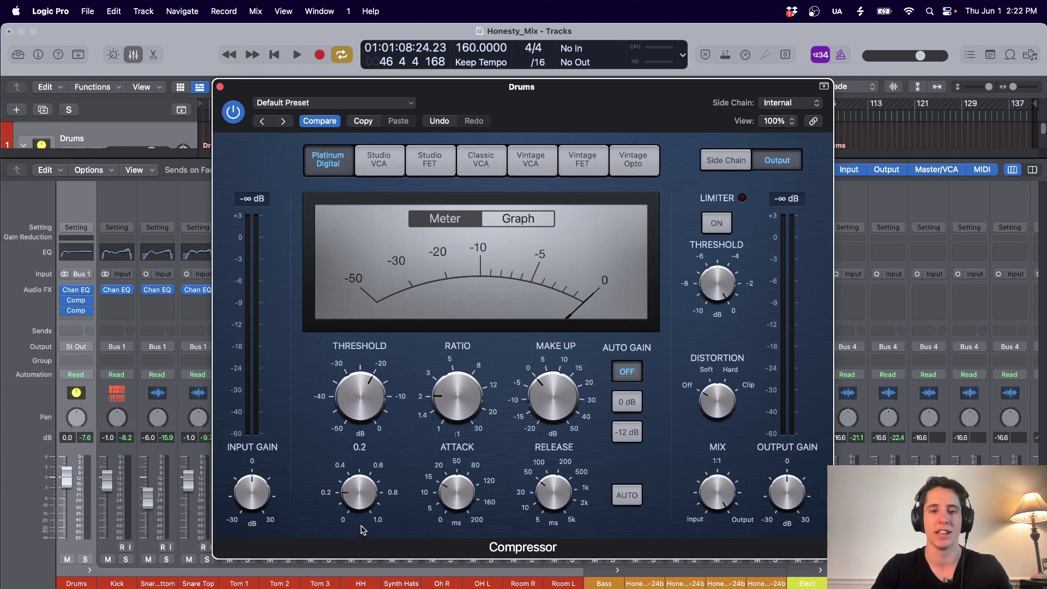
mouse_move(458, 493)
left_mouse_down()
mouse_move(457, 520)
mouse_move(457, 507)
left_mouse_up()
left_click_drag(562, 496, 557, 500)
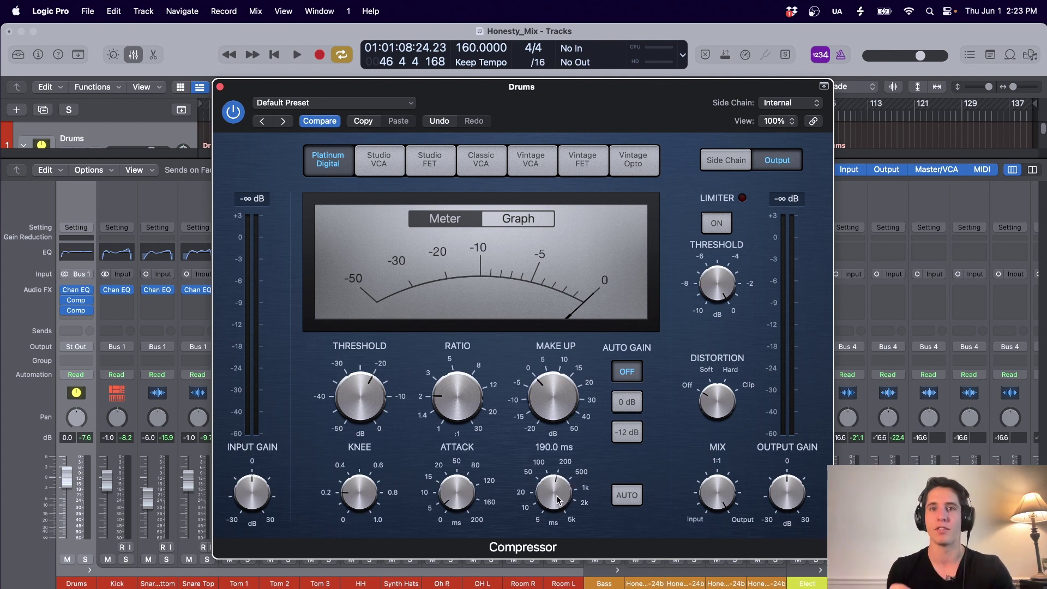
mouse_move(455, 404)
left_mouse_down()
mouse_move(456, 395)
mouse_move(459, 409)
left_mouse_up()
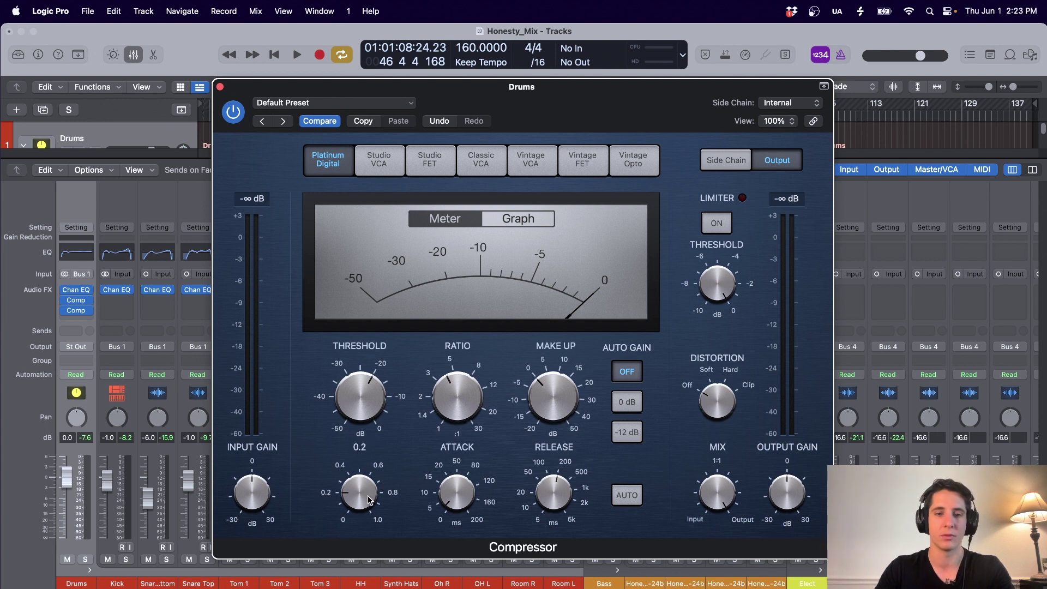
left_click_drag(576, 96, 593, 109)
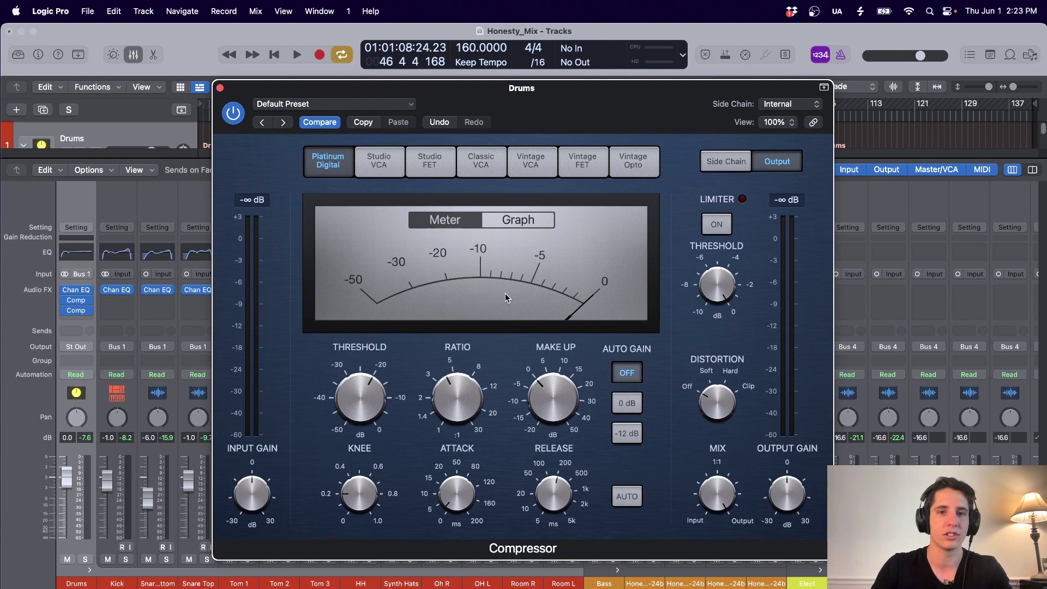
Play the drums and lower the second compressor's threshold to -25.5 dB.
key("space")
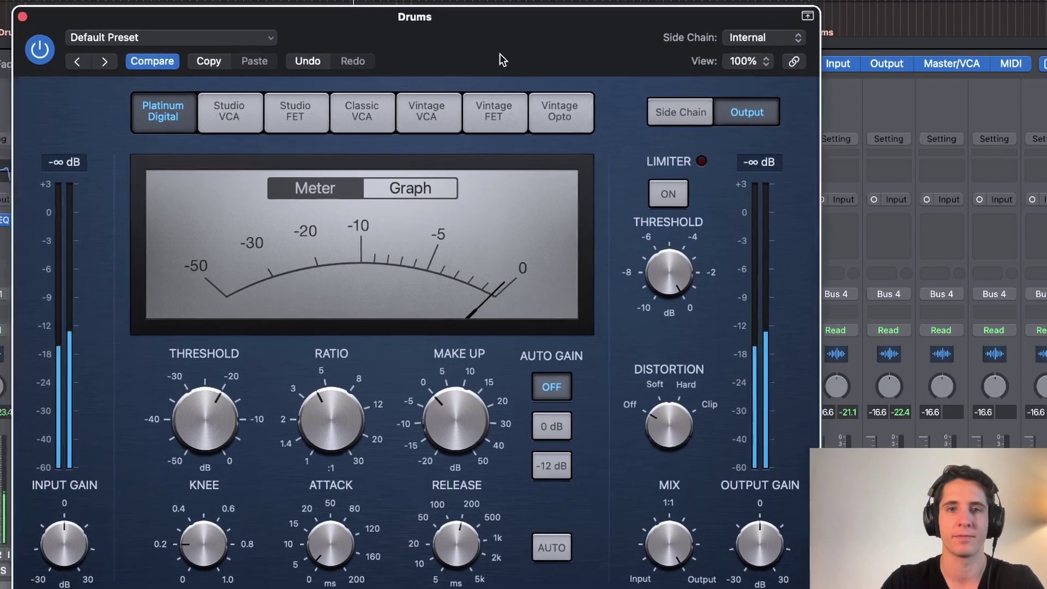
left_click_drag(499, 53, 507, 9)
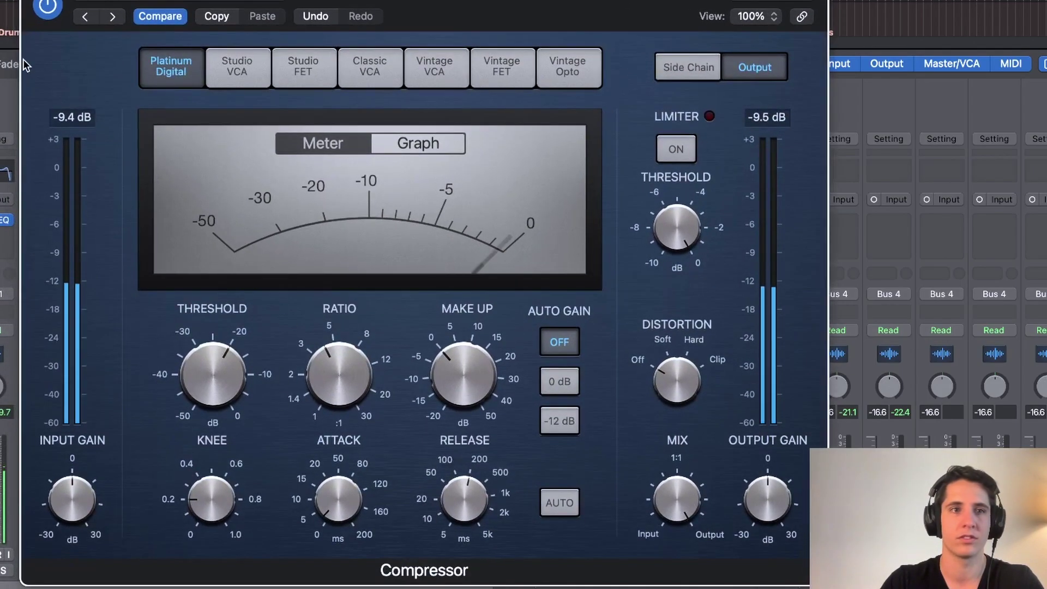
mouse_move(215, 384)
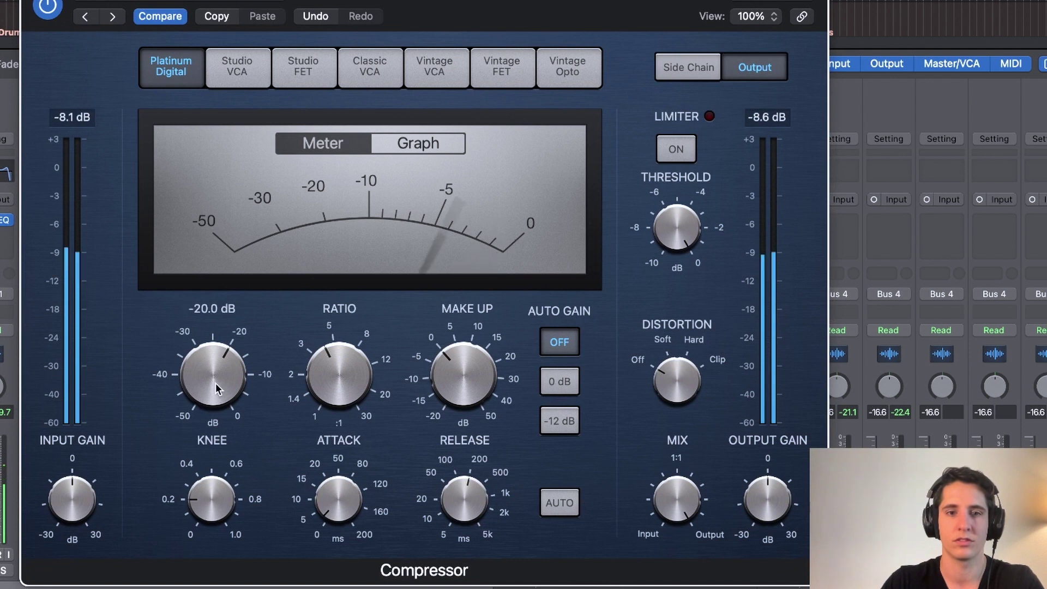
mouse_move(215, 383)
left_mouse_down()
mouse_move(215, 411)
mouse_move(218, 394)
left_mouse_up()
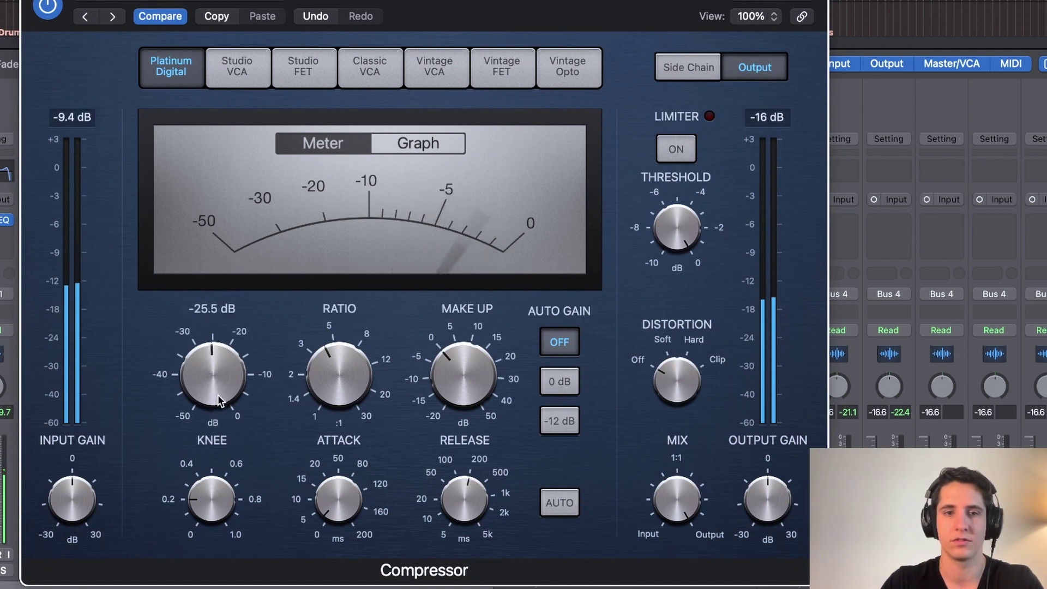
Fine-tune the compressor during playback: attack 1.5 ms, a slightly higher ratio and release 270 ms.
left_click_drag(342, 499, 342, 500)
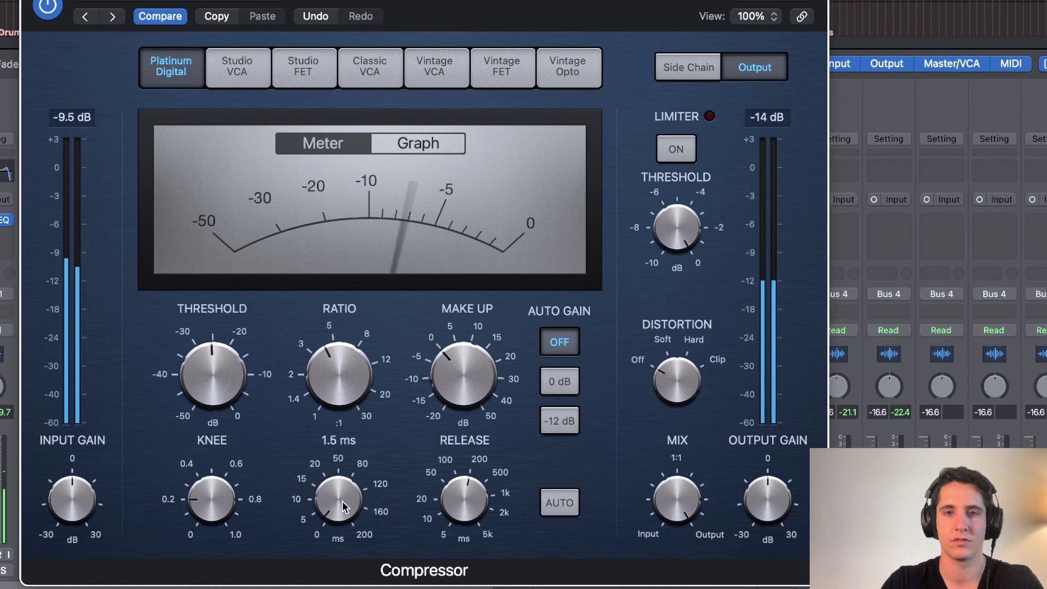
left_click_drag(338, 408, 333, 384)
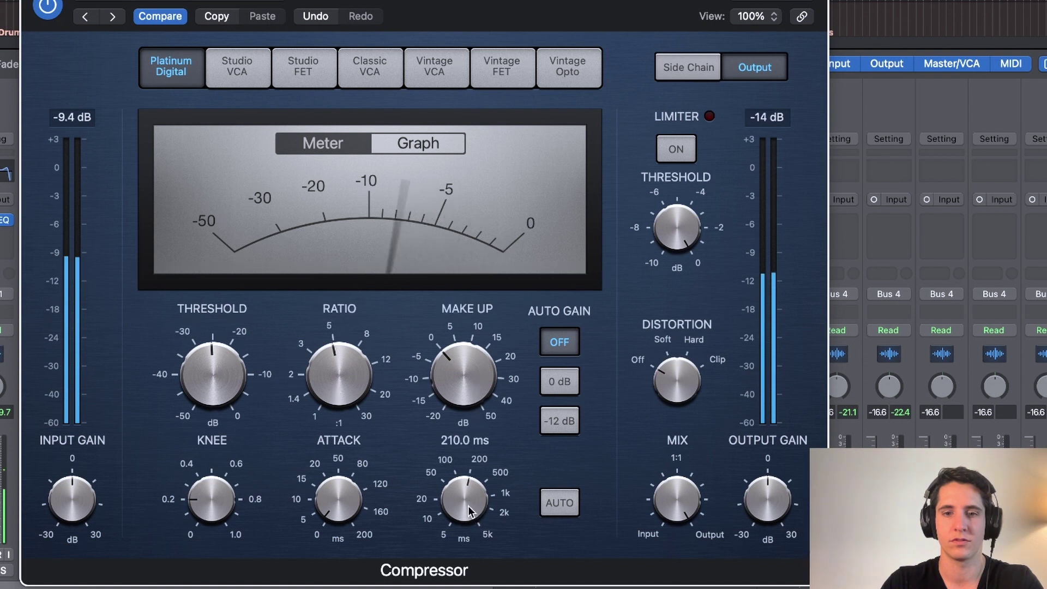
left_click_drag(468, 505, 468, 499)
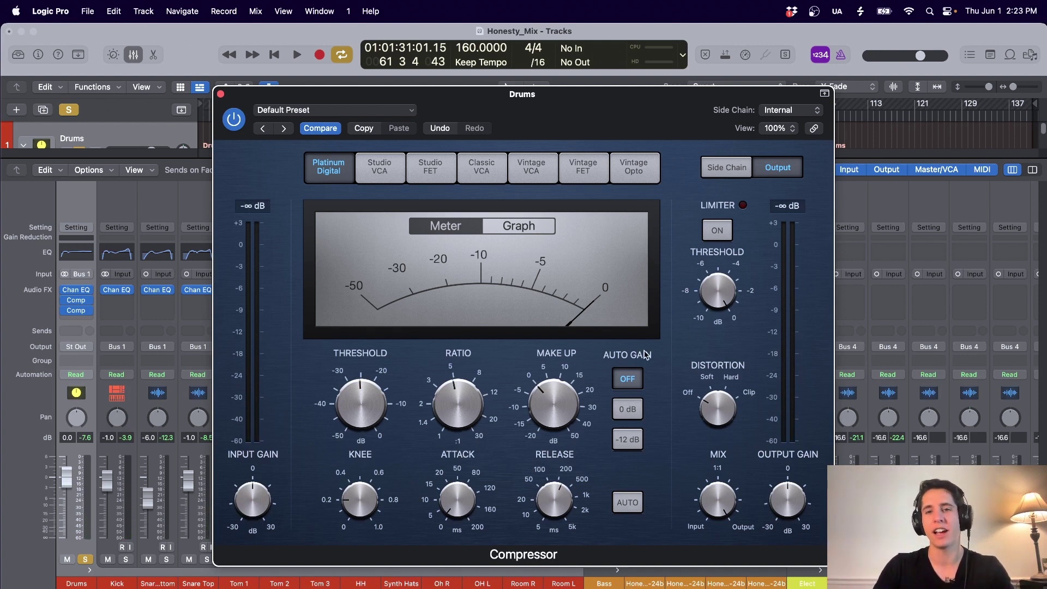
mouse_move(457, 500)
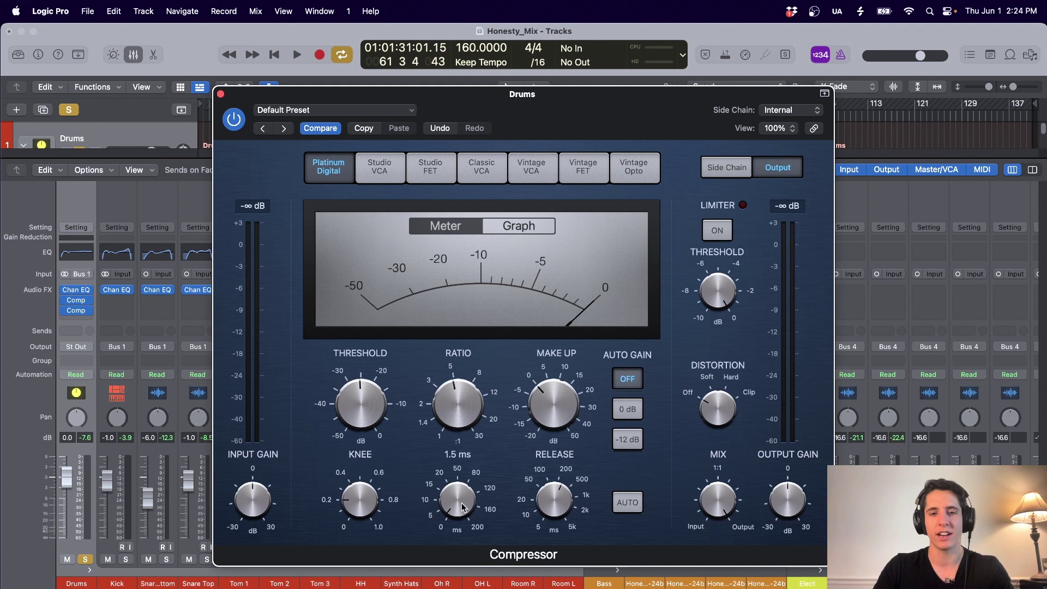
mouse_move(556, 454)
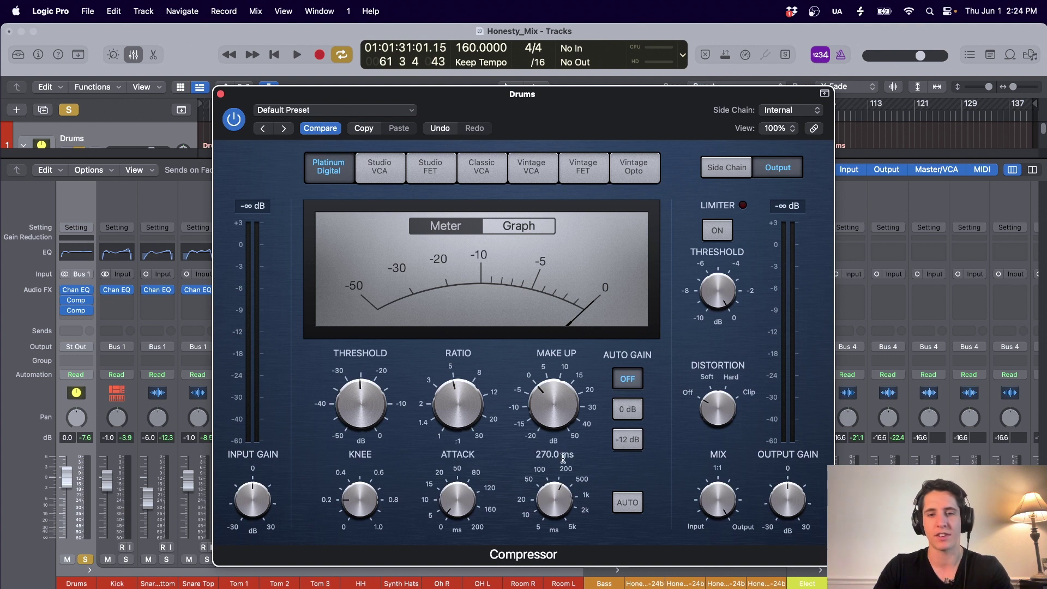
mouse_move(450, 417)
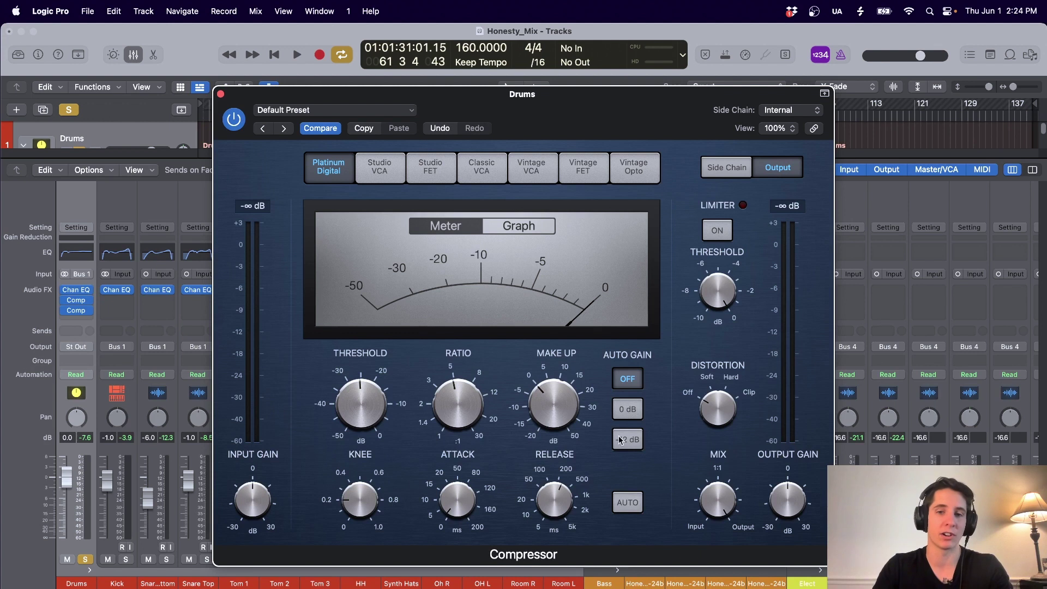
Try turning the compressor's mix down towards the input signal and return it to 100%.
left_click_drag(717, 472, 726, 572)
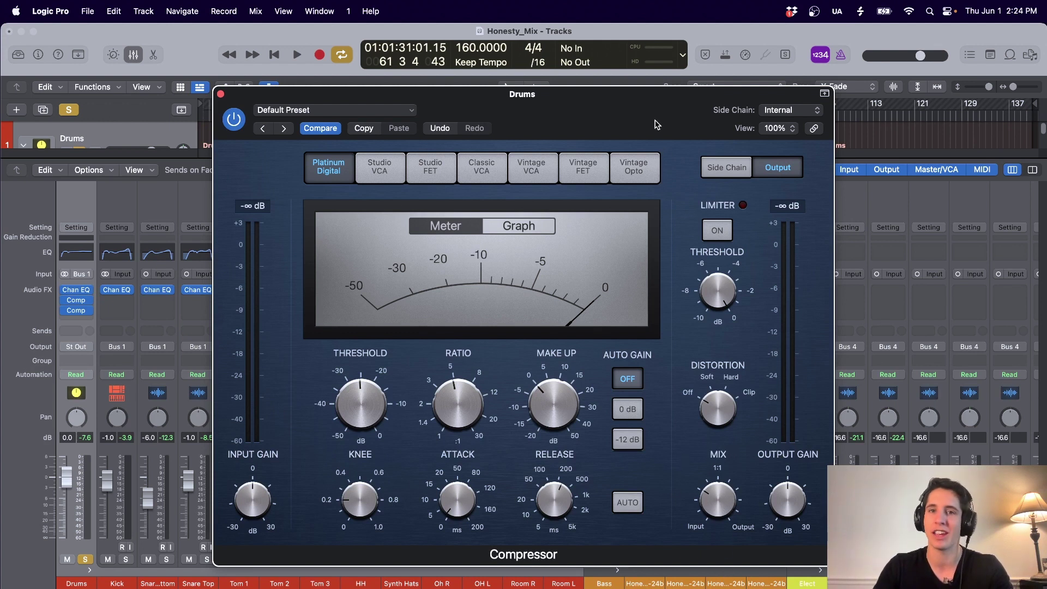
left_click_drag(656, 125, 656, 119)
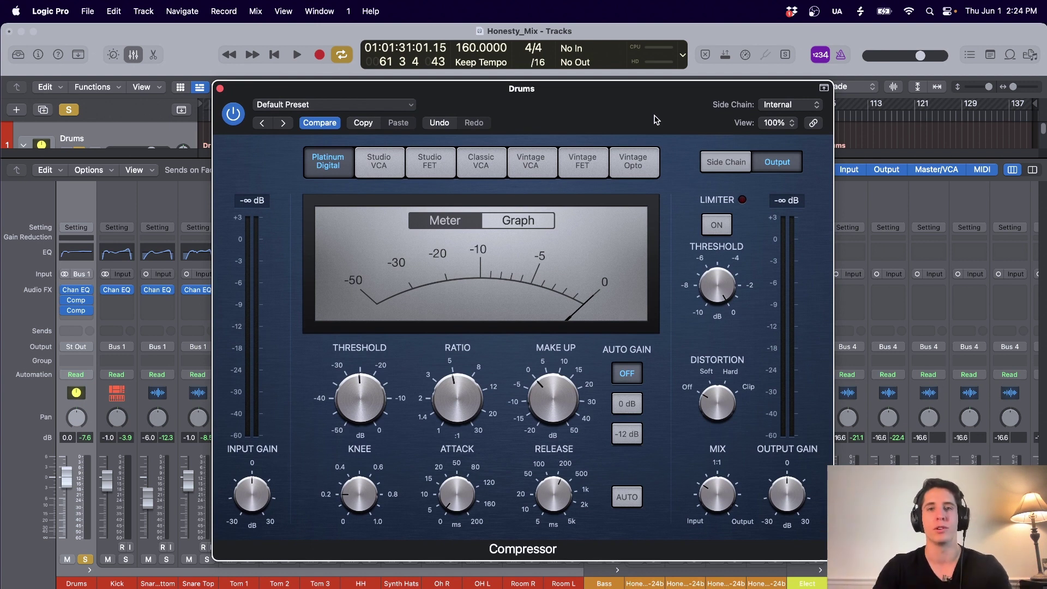
left_click_drag(716, 496, 723, 397)
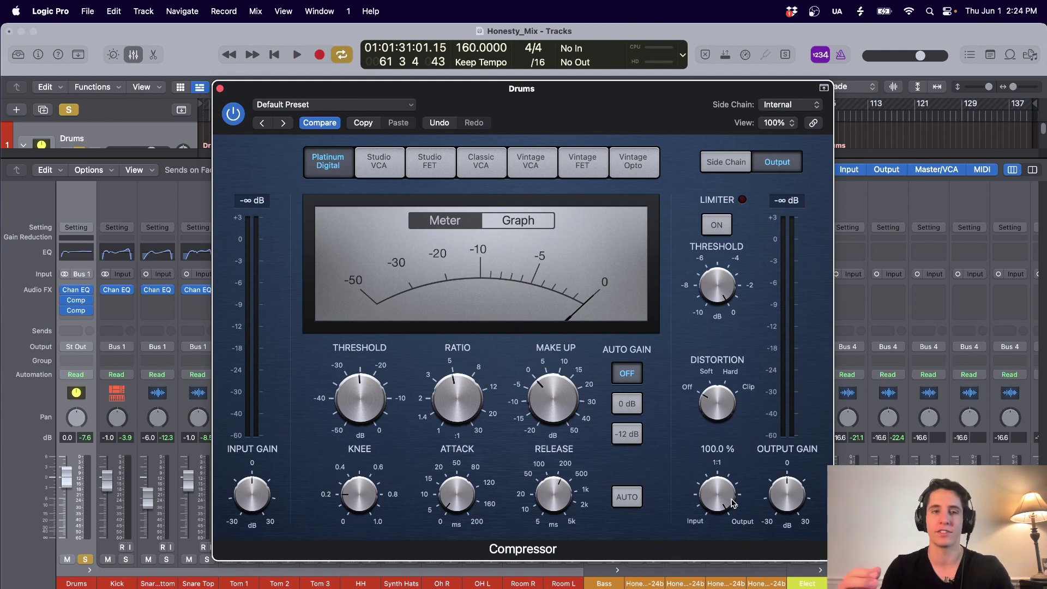
Play the soloed drums while sweeping the compressor's mix from the input signal up to 100%, and stop playback.
left_click_drag(733, 503, 719, 576)
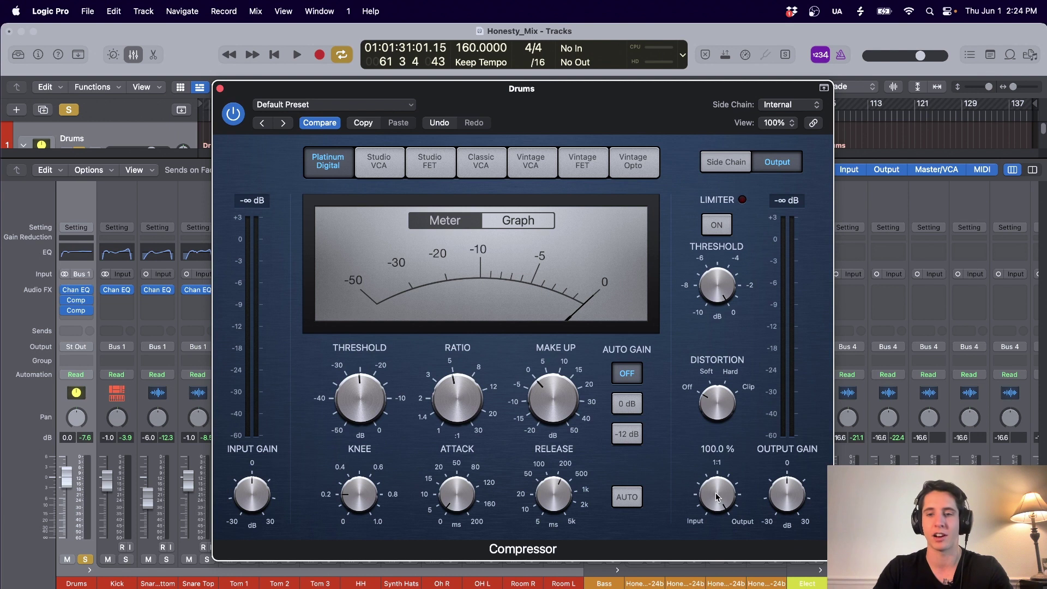
key("space")
left_click_drag(718, 491, 745, 329)
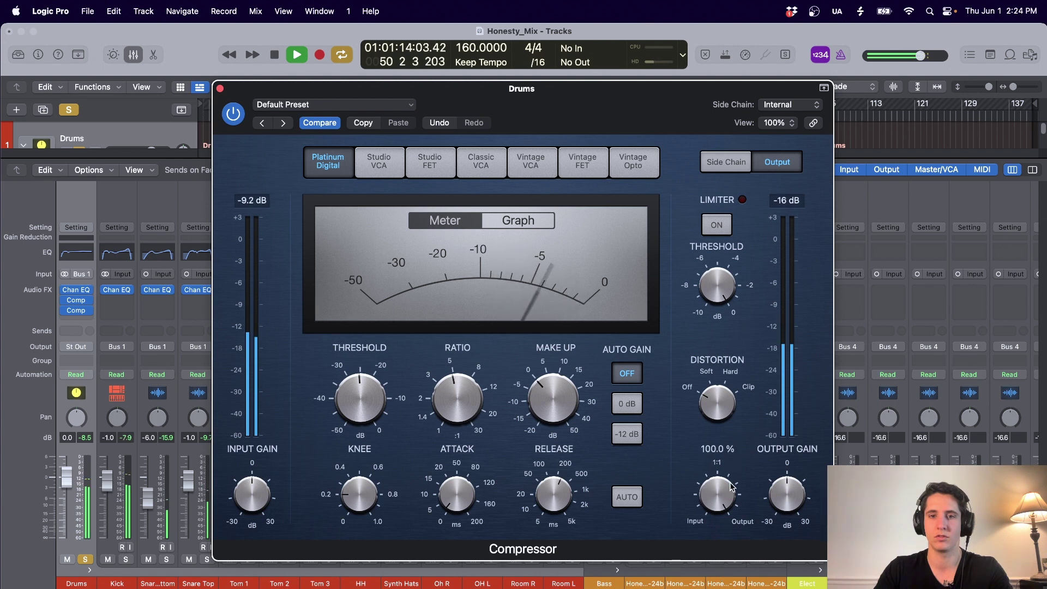
key("space")
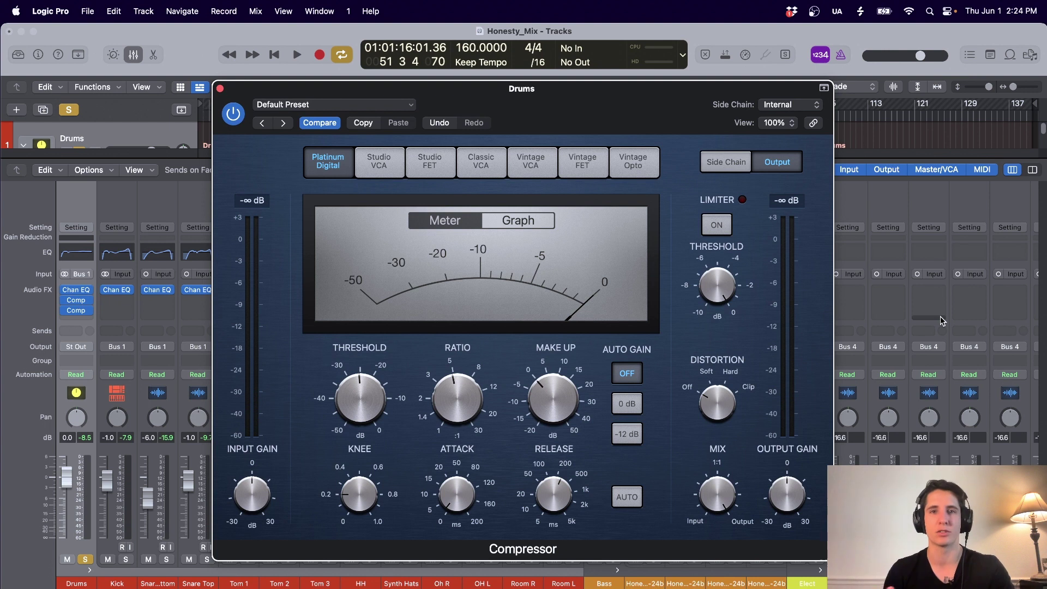
Try the second compressor's mix at 33.5% and reset it to 100%.
mouse_move(711, 515)
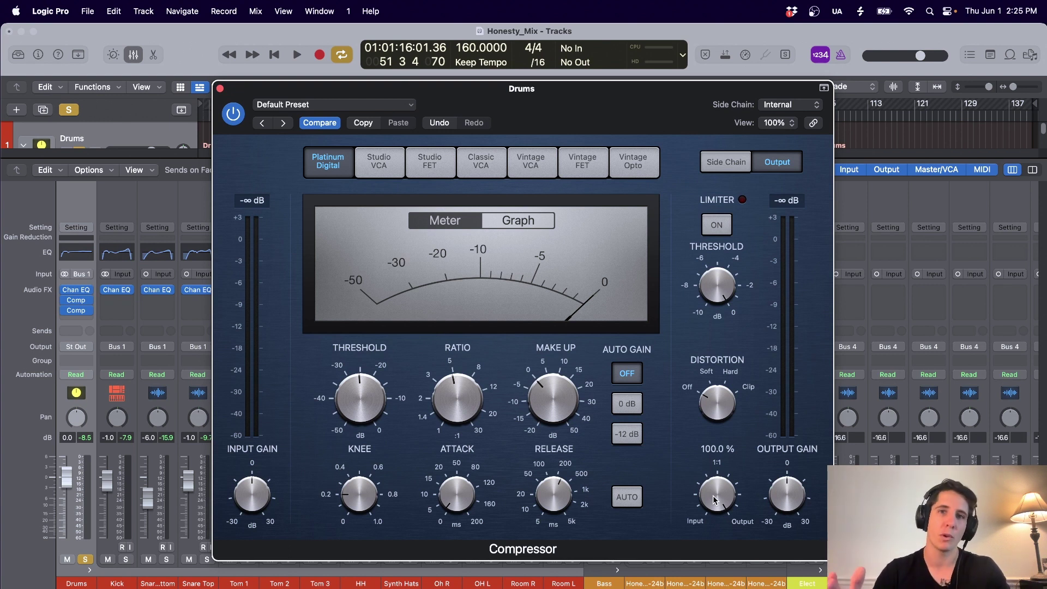
left_click_drag(714, 500, 711, 580)
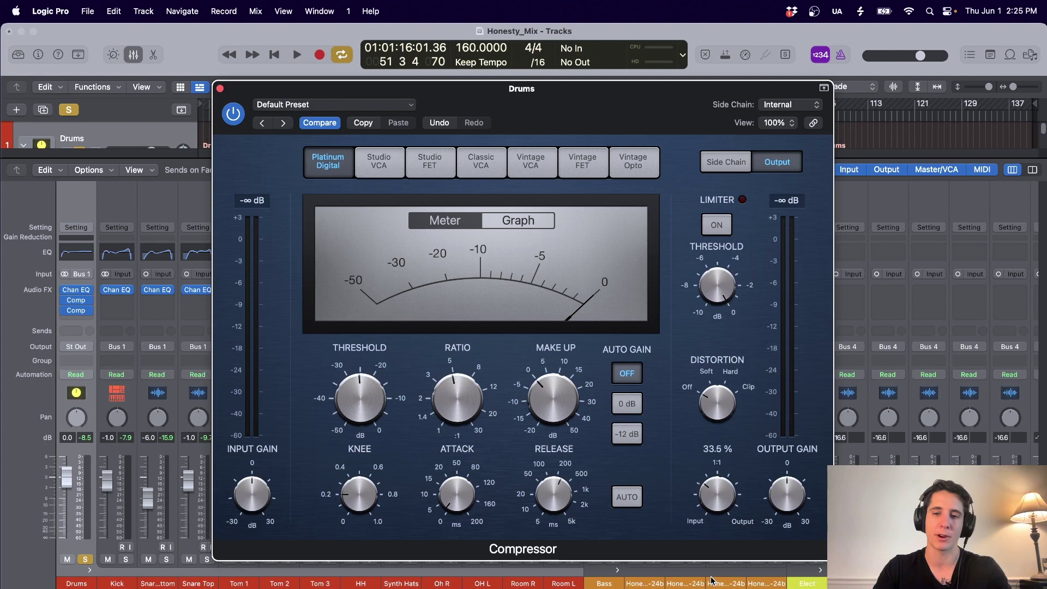
left_click(722, 497, "alt")
Play the soloed drums while turning the second compressor's mix down from 100% to roughly one third, and stop playback.
key("space")
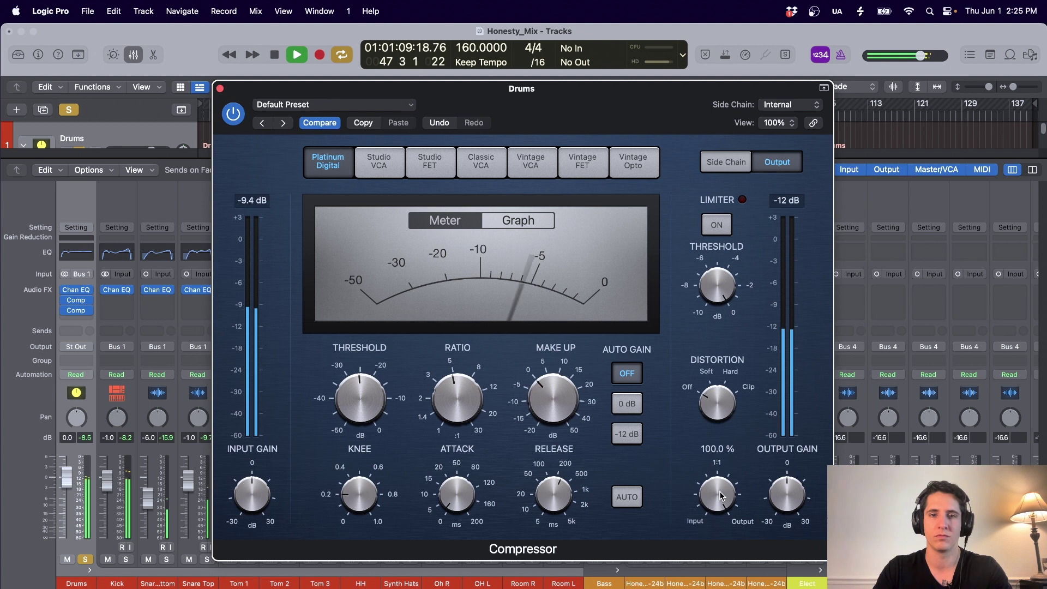
left_click_drag(719, 492, 724, 570)
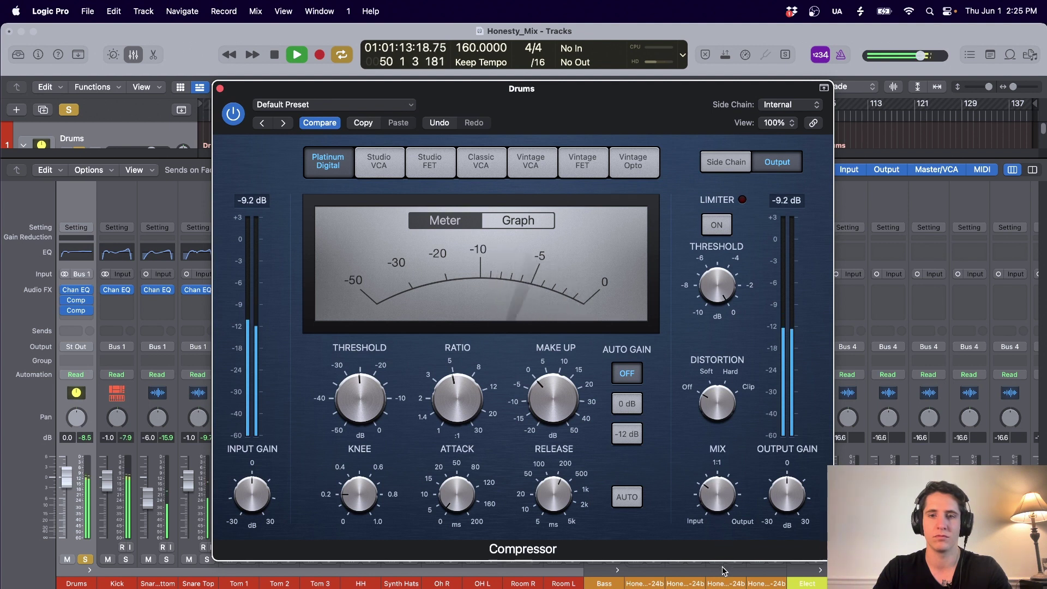
key("space")
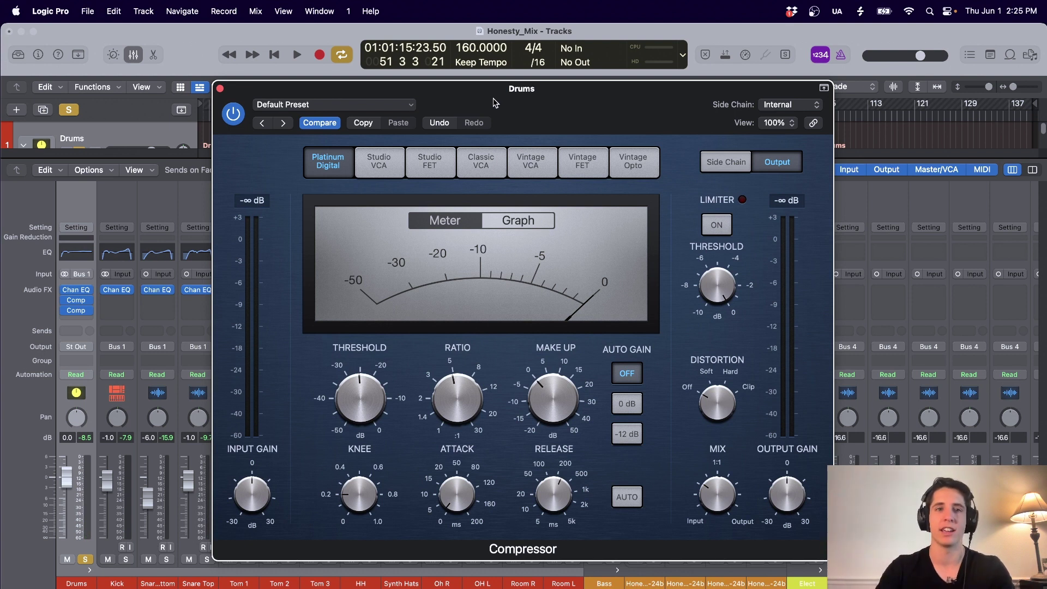
Compare the drums with the second compressor bypassed and active during playback, raise its make-up gain to 1.5 dB, and close it.
left_click(231, 108)
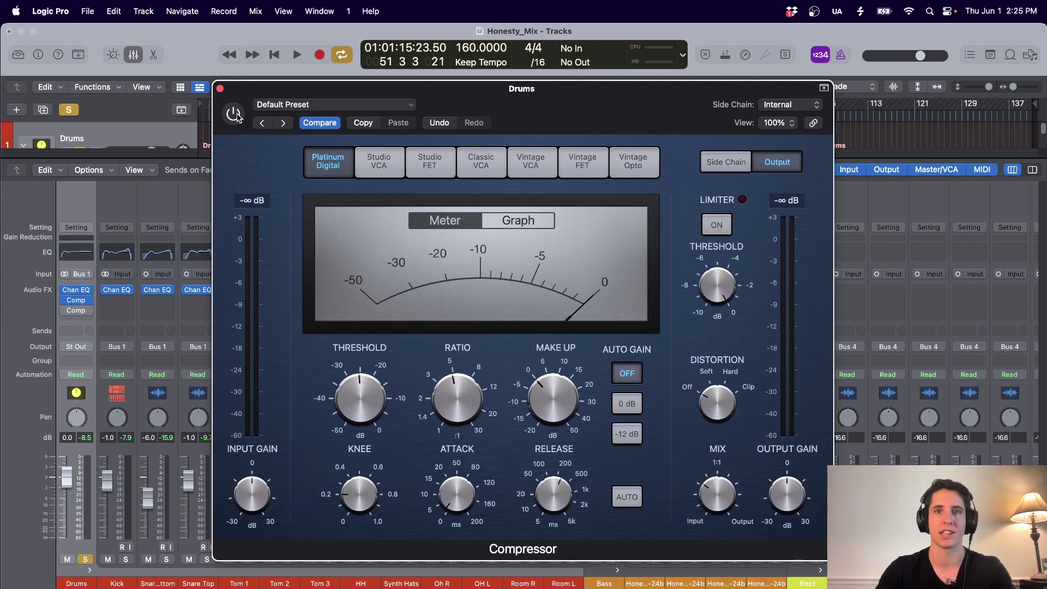
key("space")
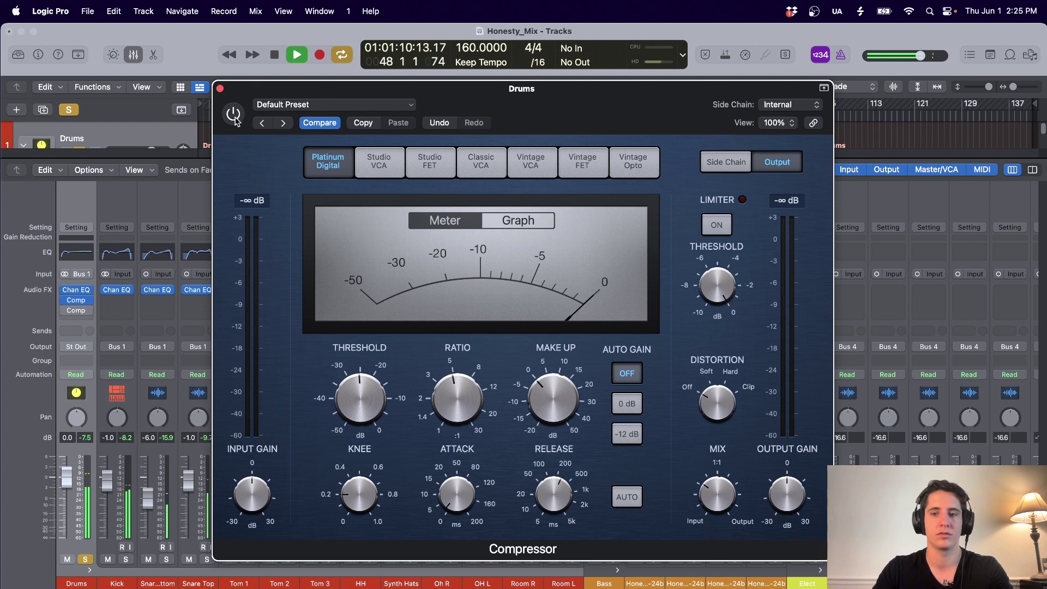
left_click(234, 117)
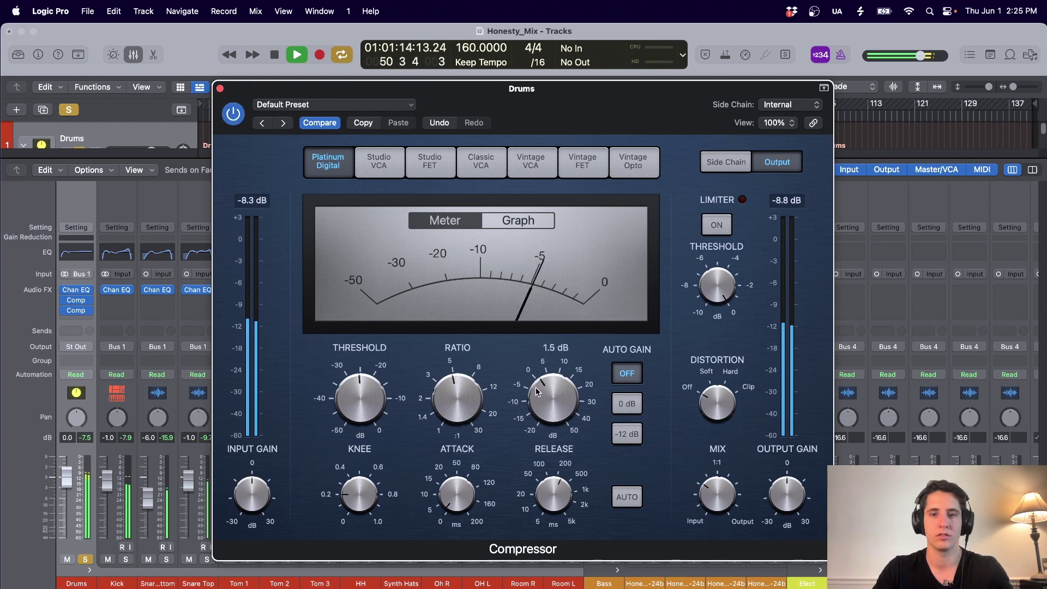
left_click(234, 115)
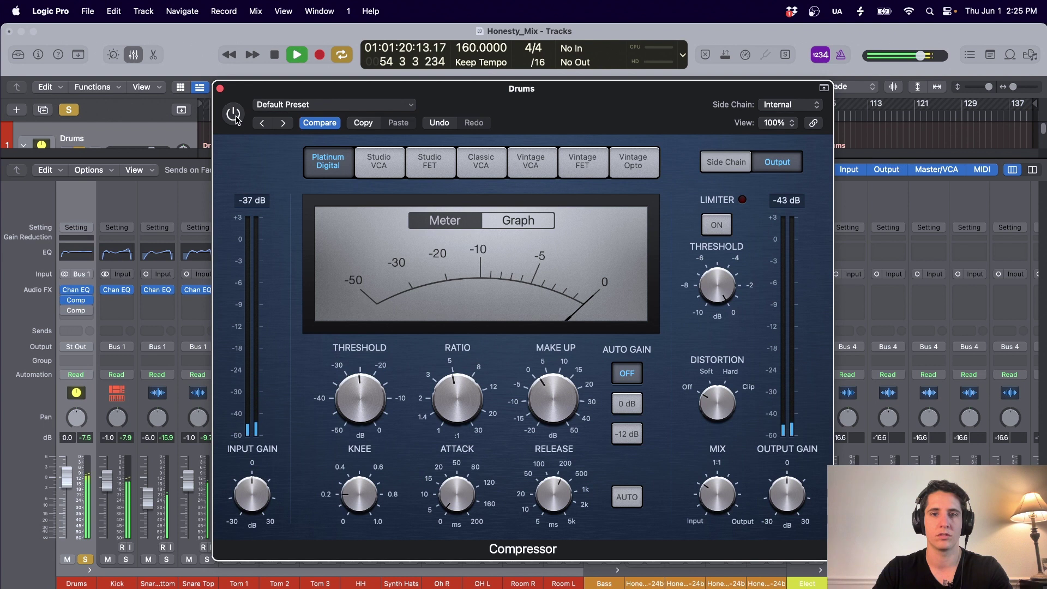
left_click(234, 116)
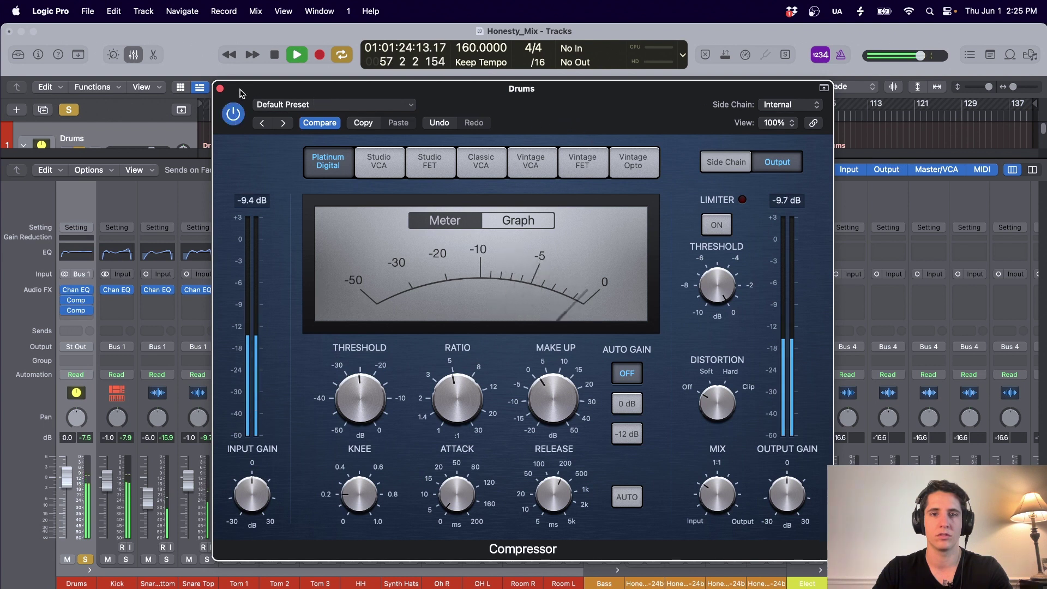
key("space")
left_click(220, 88)
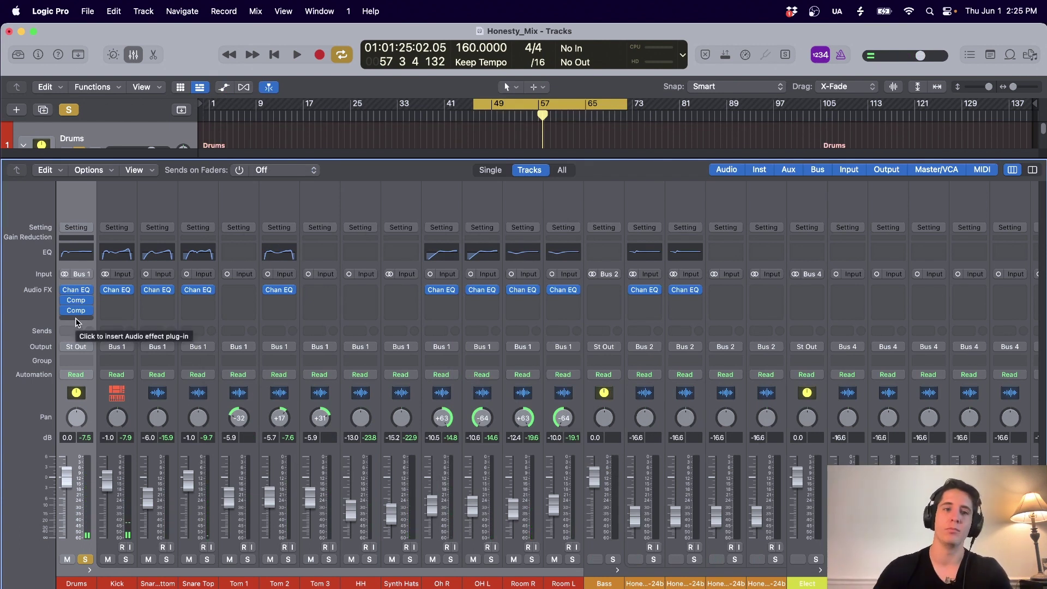
Insert a third stereo Compressor in the next free effect slot of the Drums bus and clear the solo.
left_click(76, 323)
mouse_move(109, 351)
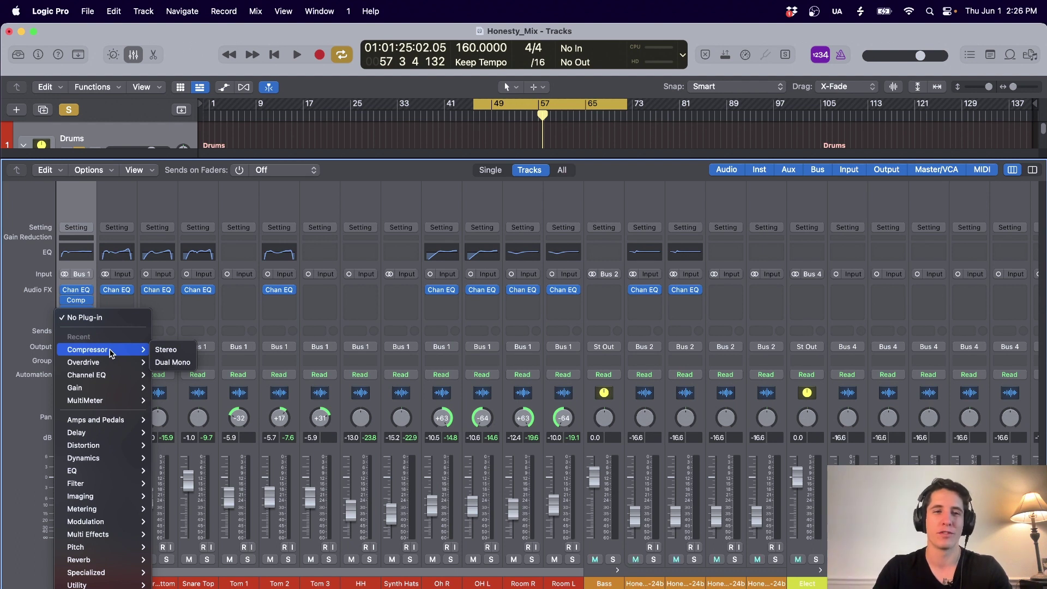
left_click(165, 349)
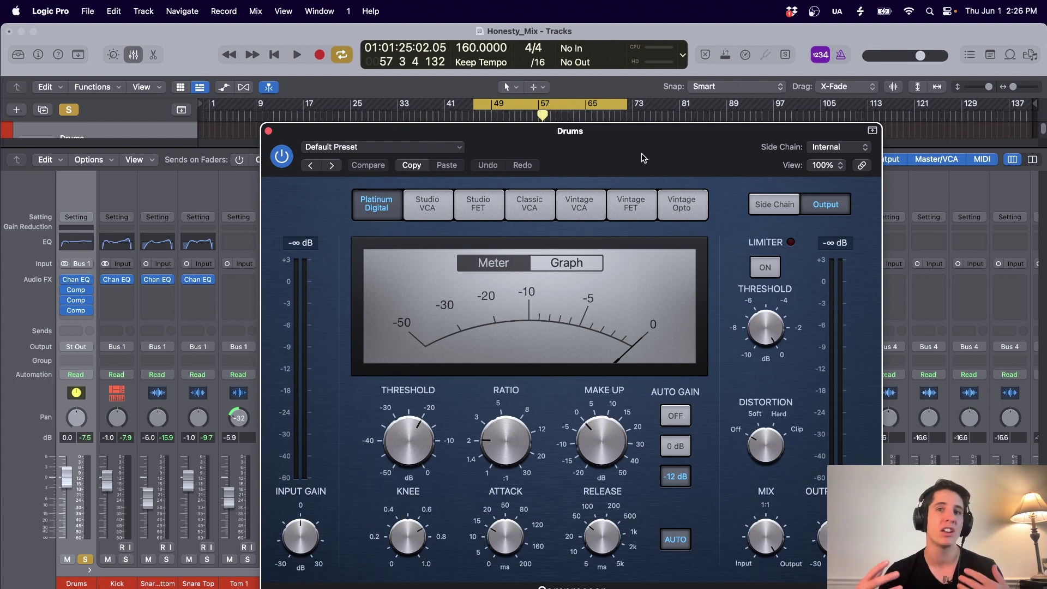
left_click(72, 111)
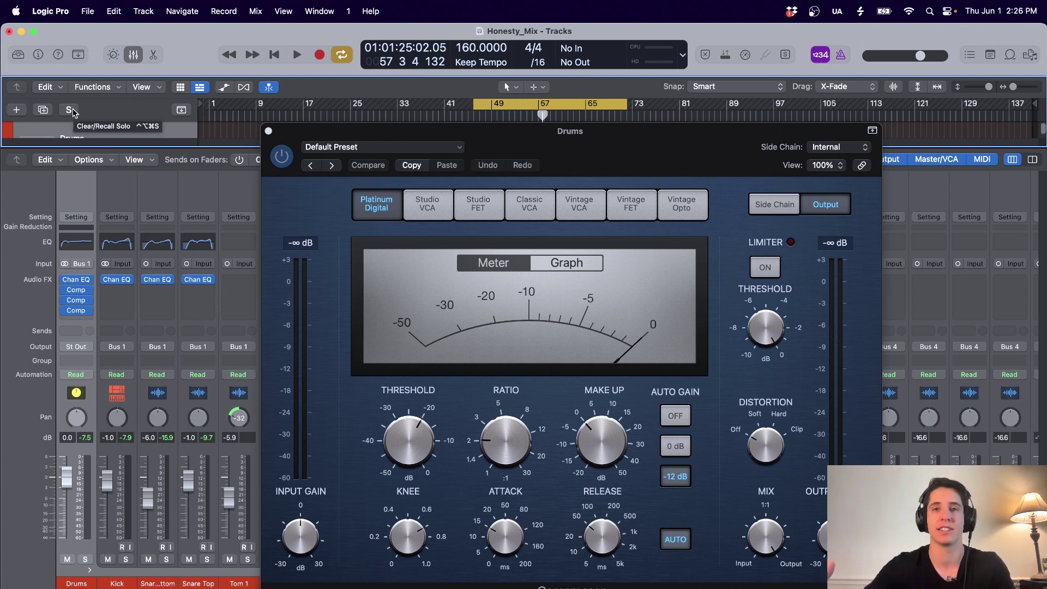
Turn off the new compressor's auto gain and auto release, minimize its knee, and set attack to 119 ms and release to 11 ms.
left_click_drag(707, 170, 706, 158)
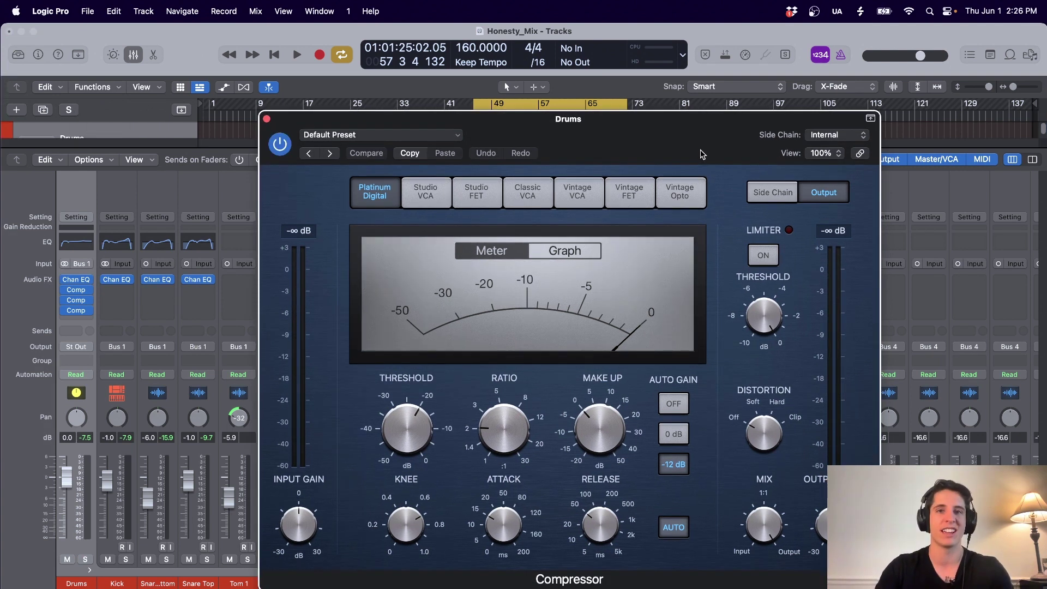
left_click_drag(701, 154, 676, 157)
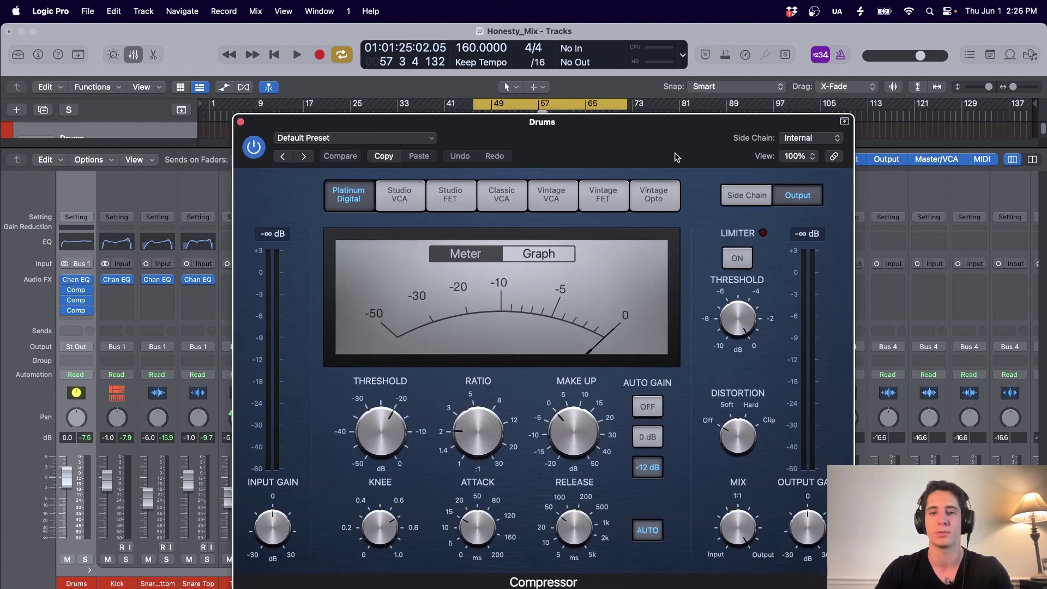
mouse_move(614, 143)
left_mouse_down()
mouse_move(611, 132)
mouse_move(601, 148)
left_mouse_up()
mouse_move(376, 530)
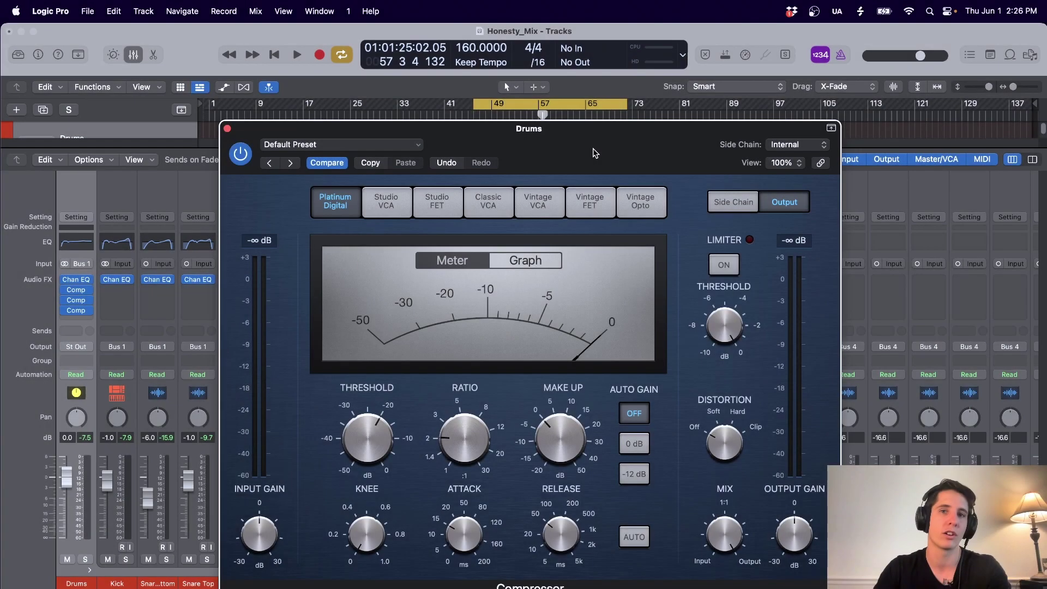
left_click_drag(592, 152, 592, 151)
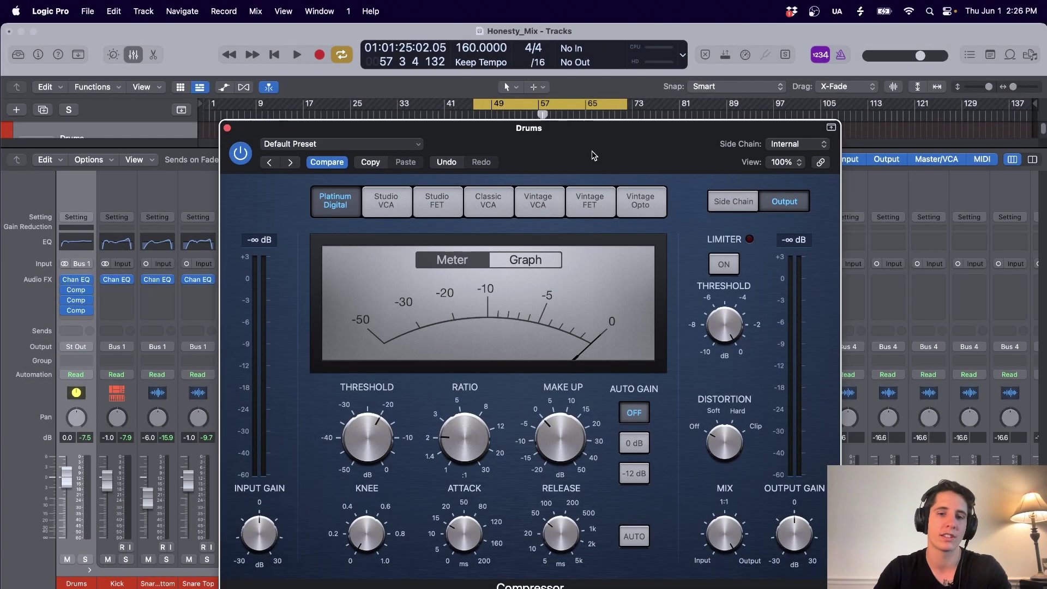
left_click_drag(557, 534, 555, 555)
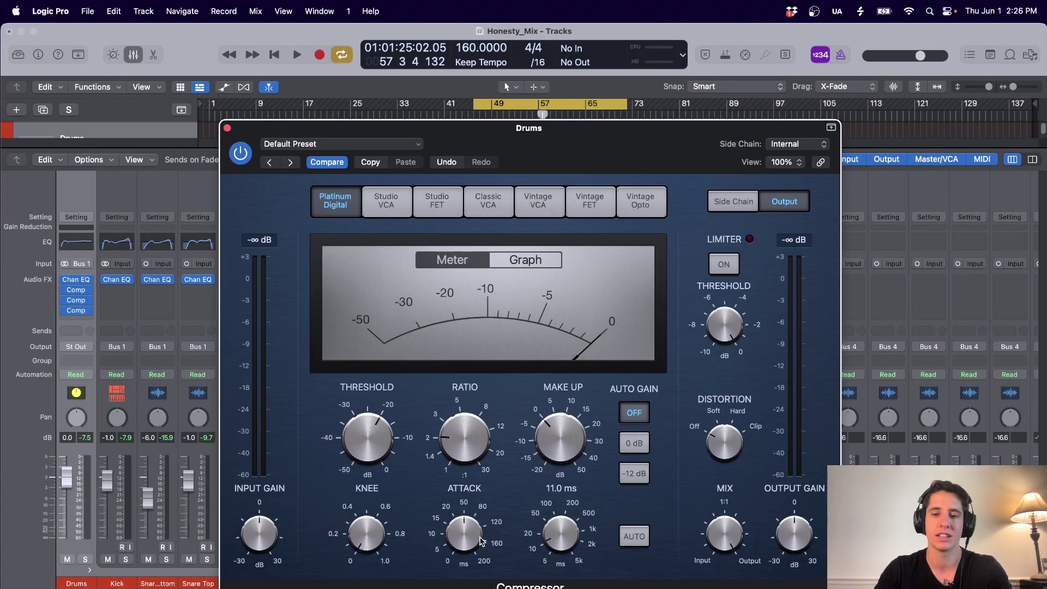
left_click_drag(605, 153, 601, 112)
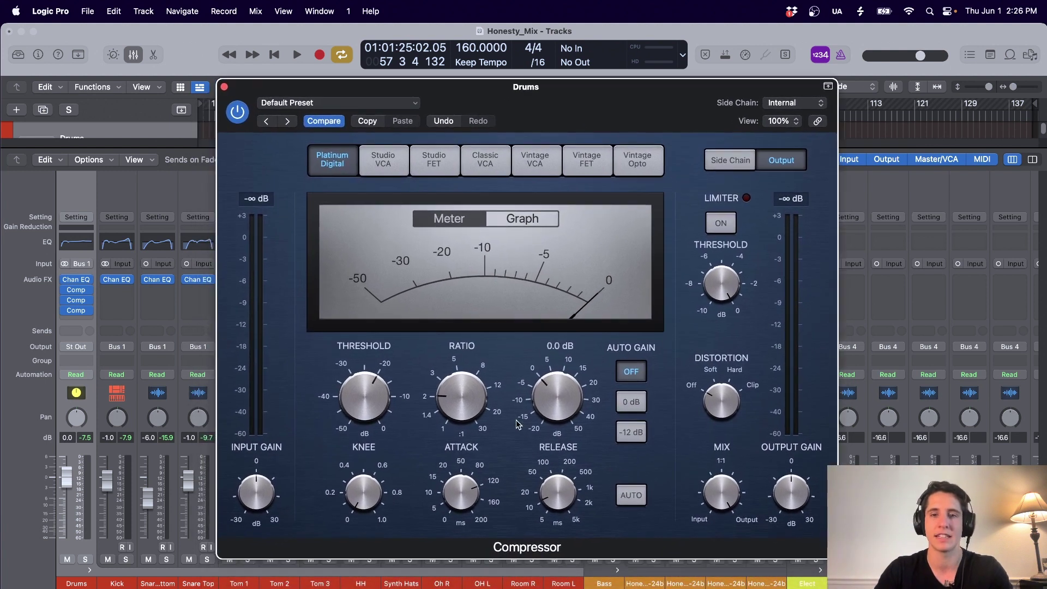
During playback, set the third compressor's ratio to 5:1, attack to about 50 ms, release to about 140 ms and threshold to -25 dB.
key("space")
left_click_drag(461, 415, 466, 397)
mouse_move(463, 498)
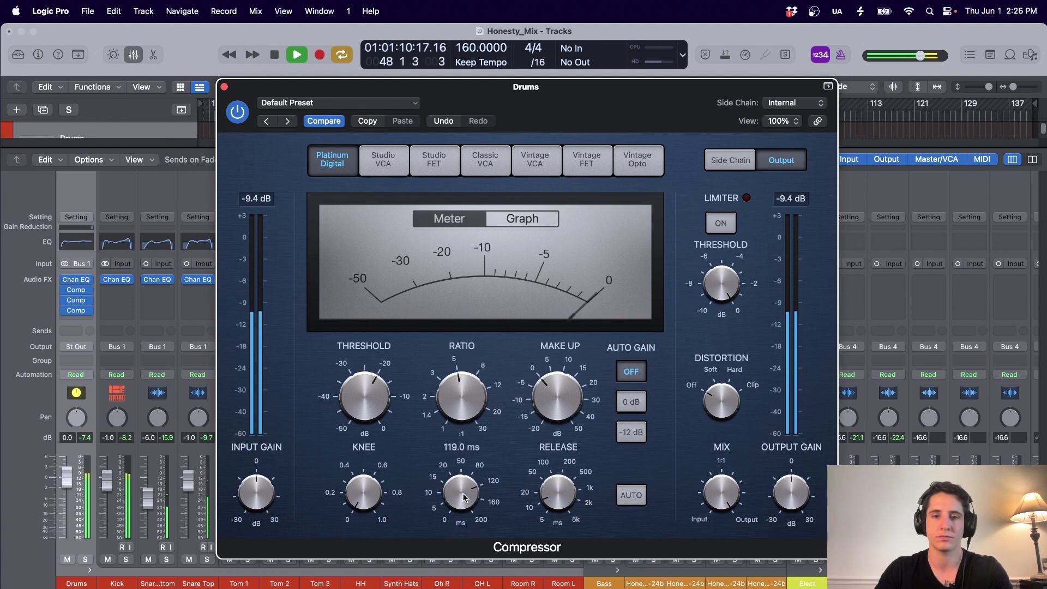
left_click_drag(464, 497, 454, 517)
left_click_drag(560, 514, 558, 492)
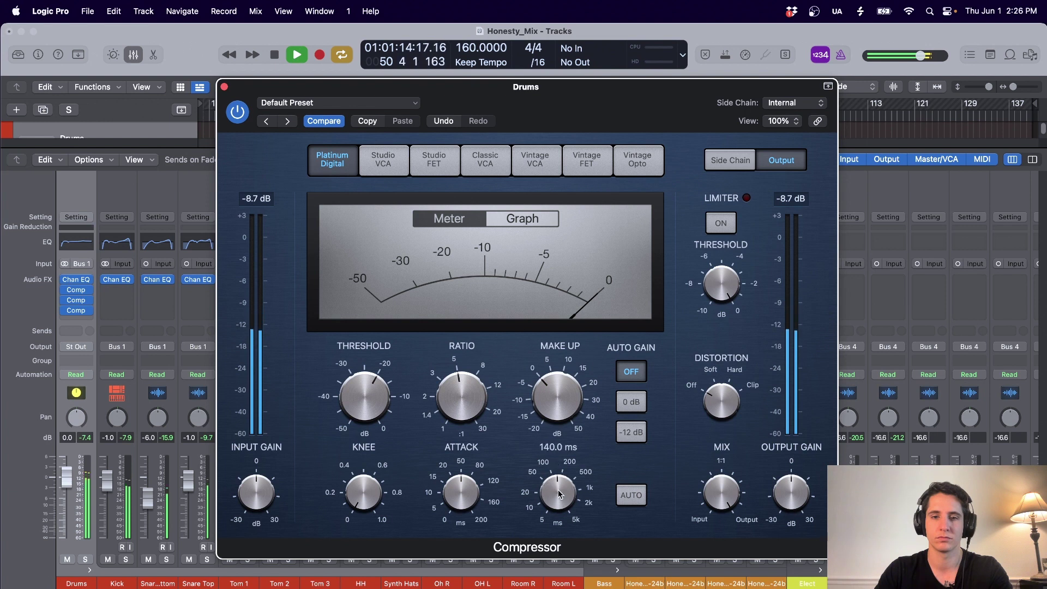
left_click_drag(362, 402, 362, 407)
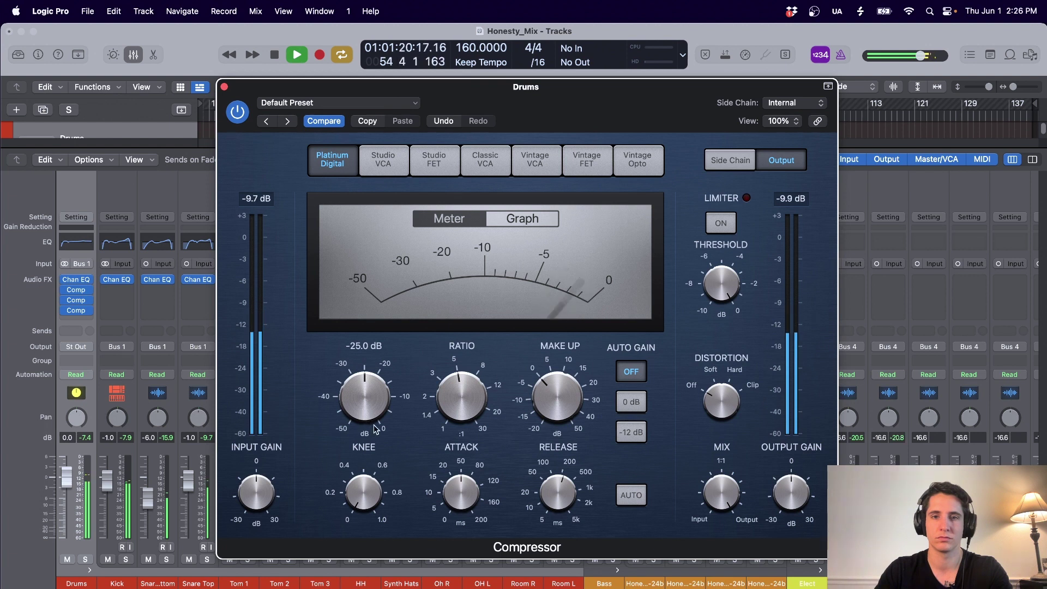
Solo the Drums bus, raise the third compressor's make-up gain to 1.5 dB, and compare it bypassed and active.
key("s")
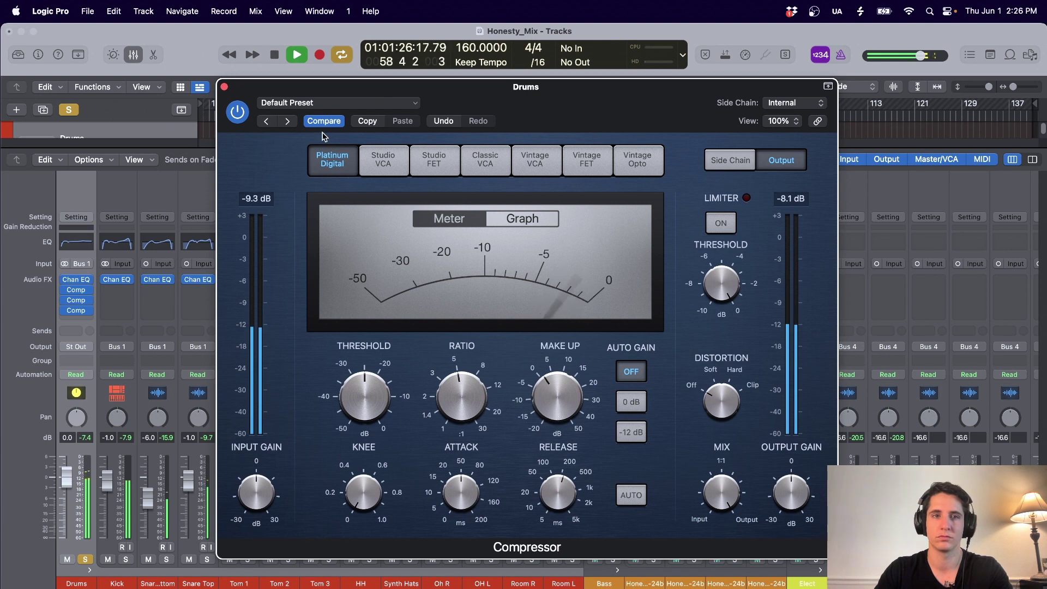
left_click(236, 112)
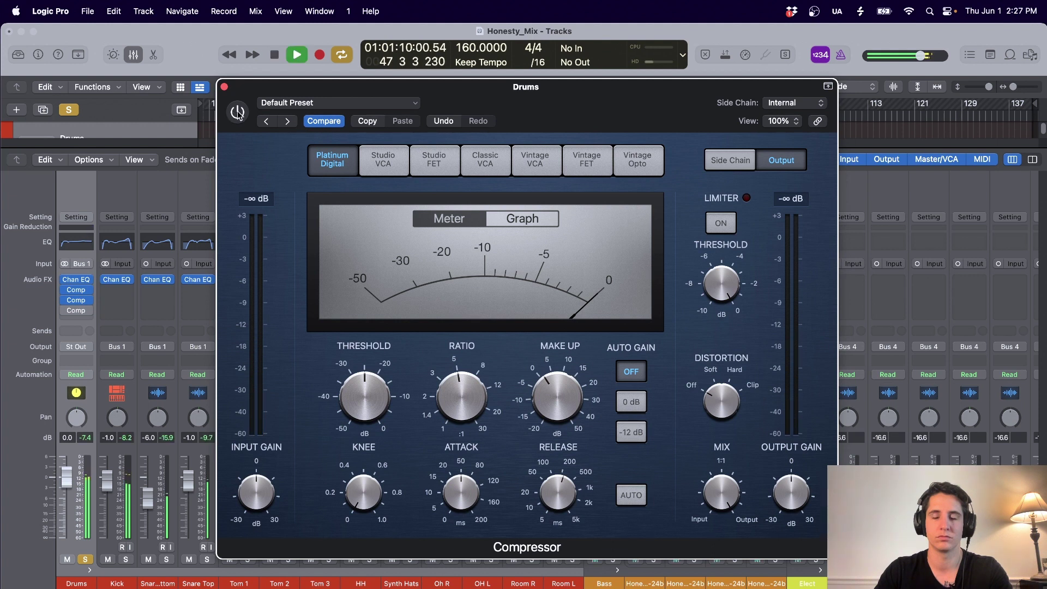
left_click(237, 112)
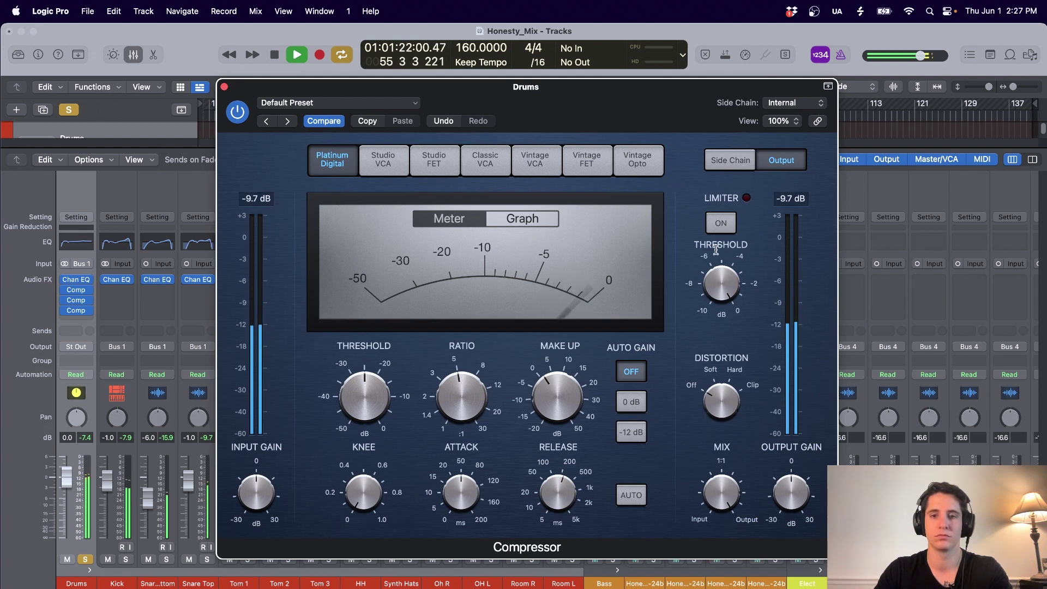
Set the third compressor's mix to 68%, raise its threshold slightly and lengthen its release while the drums play.
mouse_move(730, 489)
mouse_move(728, 497)
left_mouse_down()
mouse_move(723, 532)
mouse_move(725, 494)
left_mouse_up()
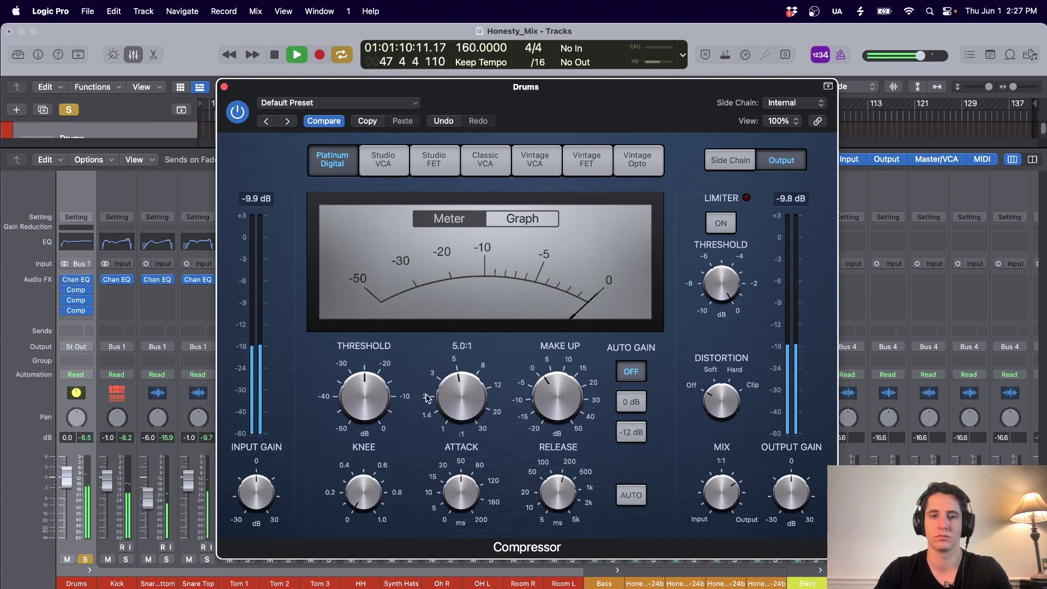
left_click_drag(374, 400, 374, 395)
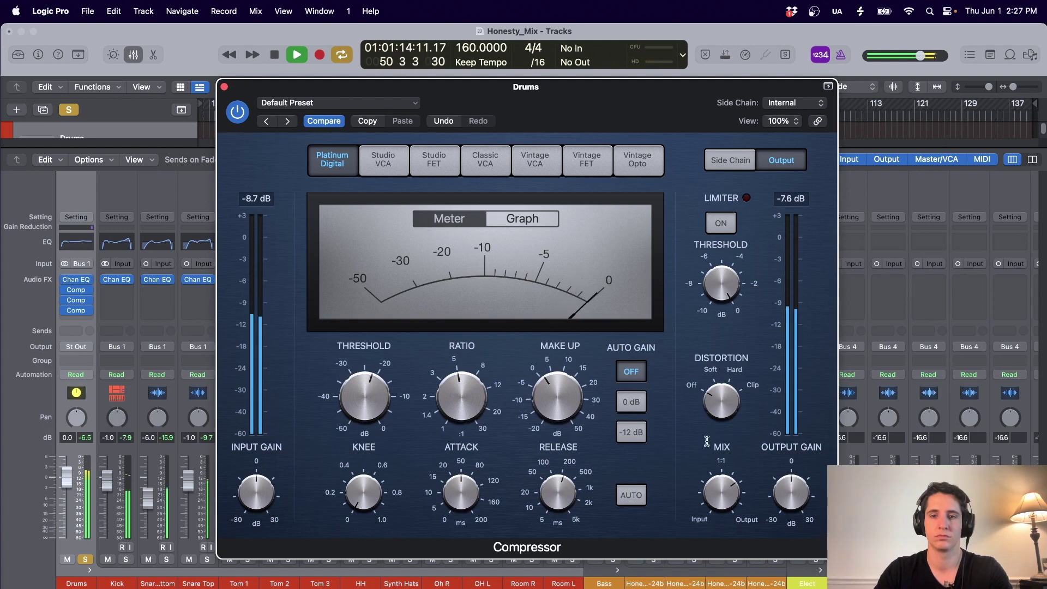
mouse_move(726, 495)
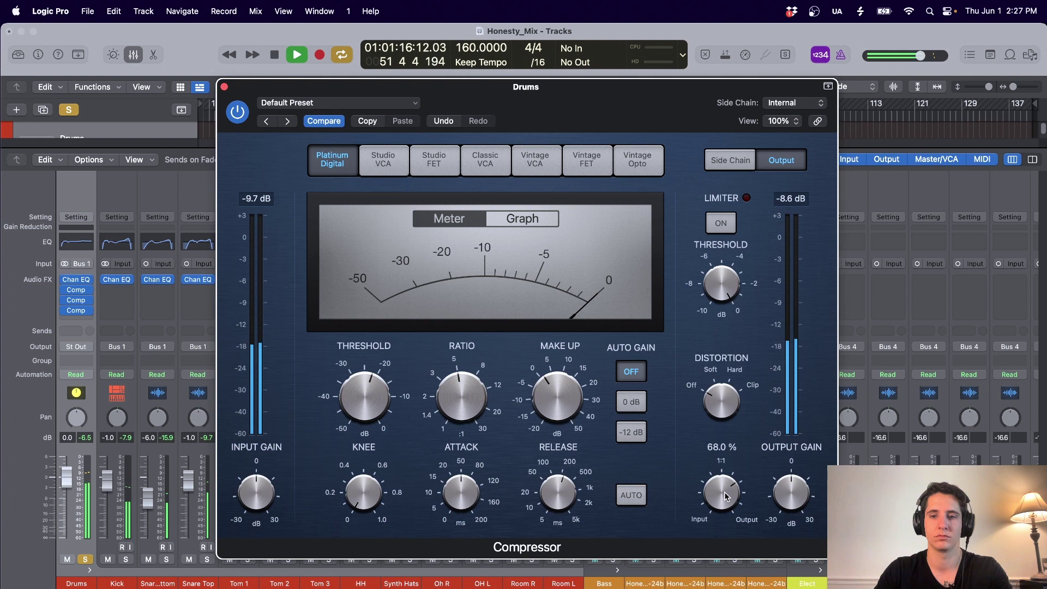
left_click_drag(557, 496, 564, 485)
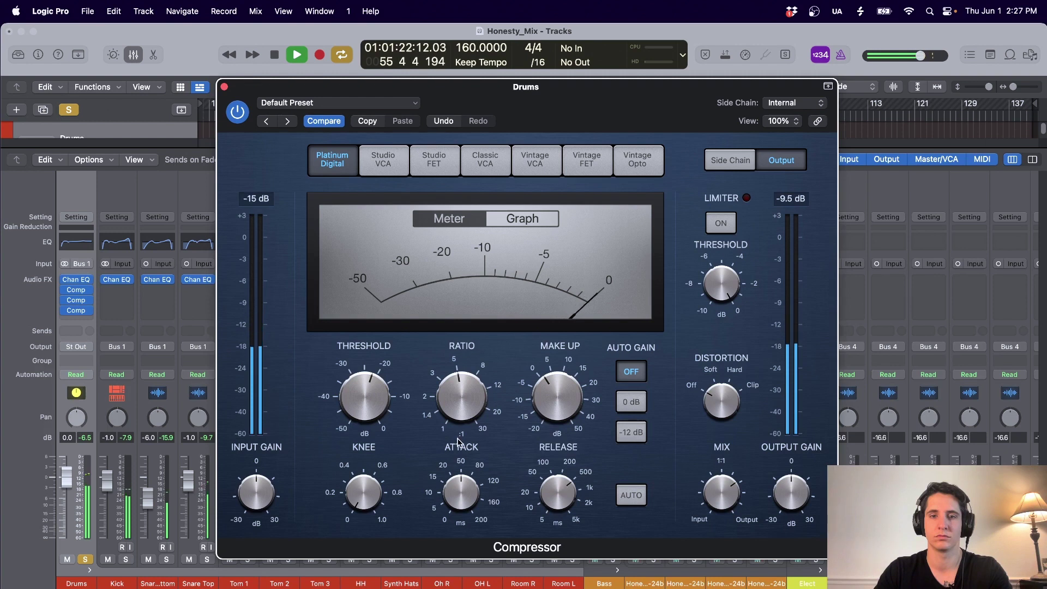
Fine-tune the third compressor's threshold to -23.5 dB and stop playback.
left_click_drag(382, 418, 373, 419)
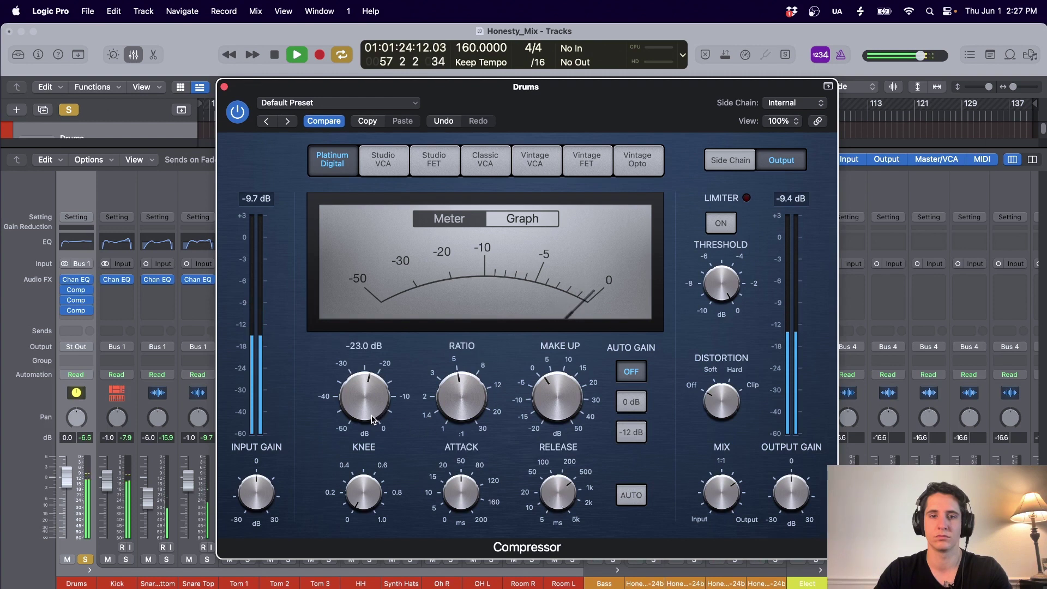
left_click_drag(370, 421, 371, 420)
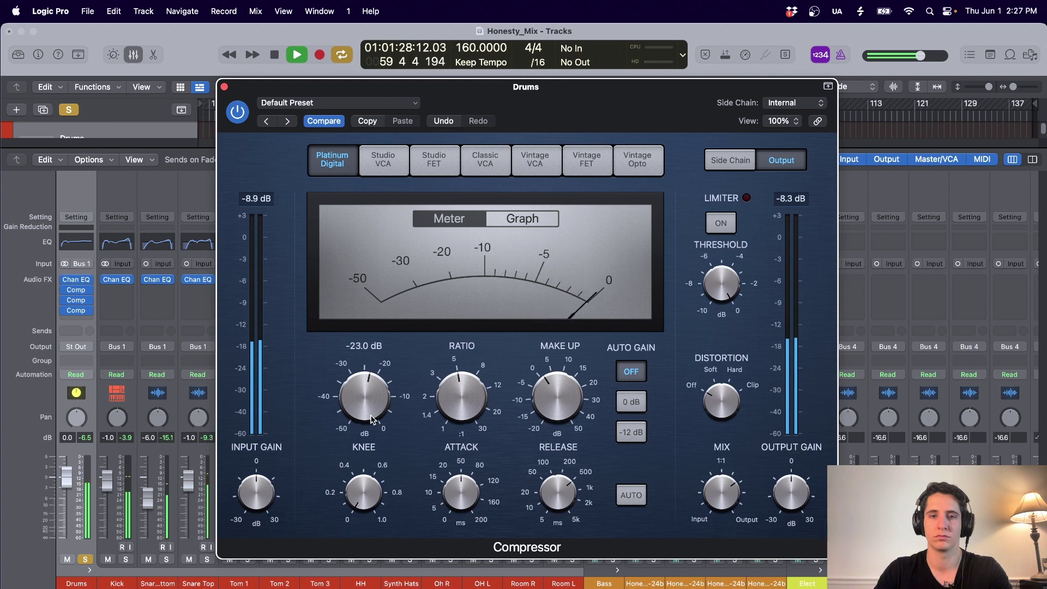
left_click_drag(364, 406, 363, 407)
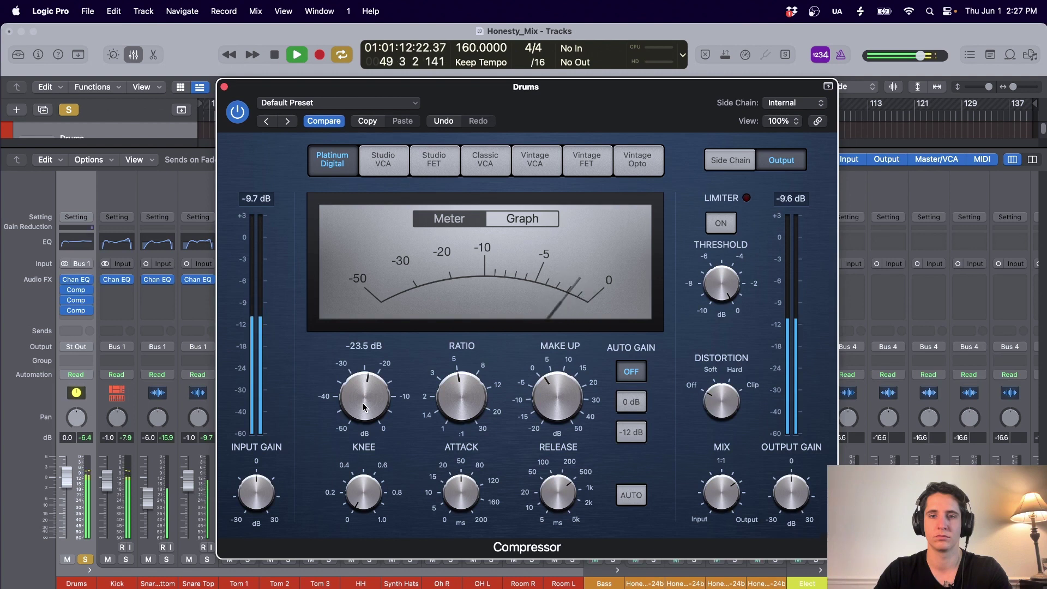
mouse_move(555, 412)
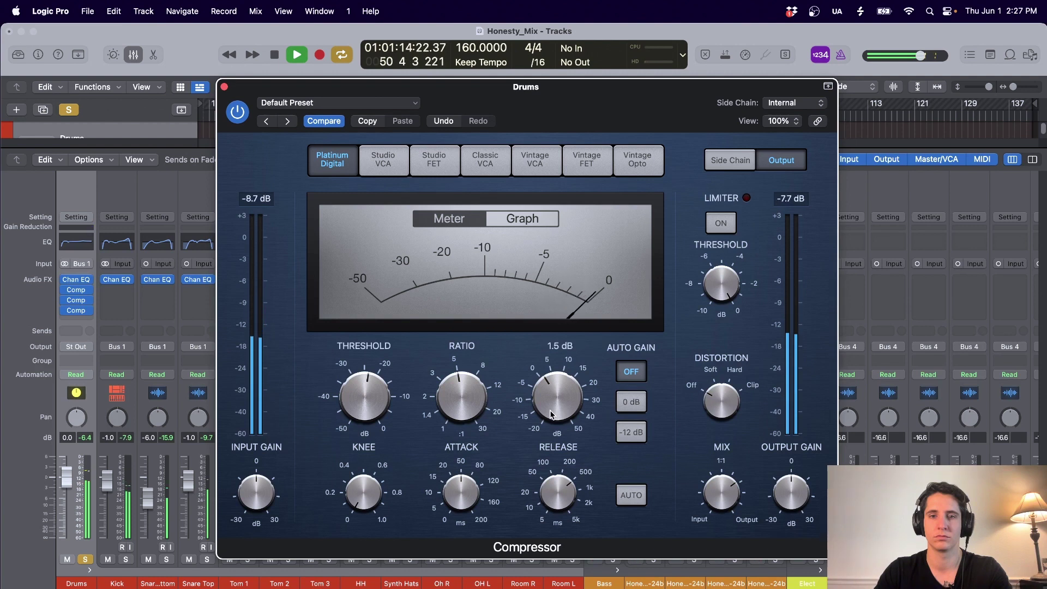
key("space")
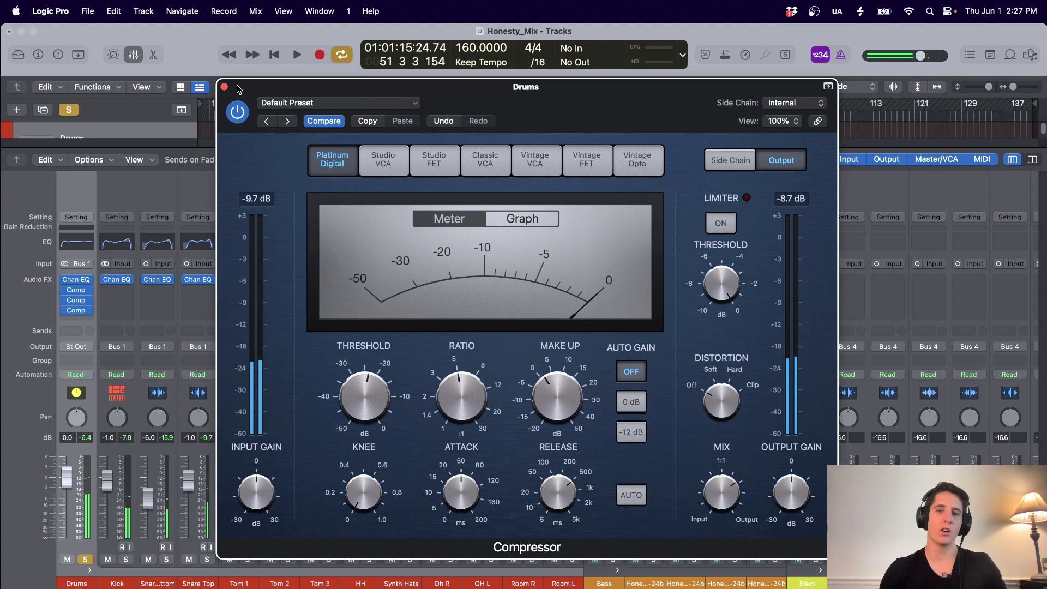
Set the third compressor's mix to 71%, close its window and unsolo the Drums bus.
mouse_move(577, 496)
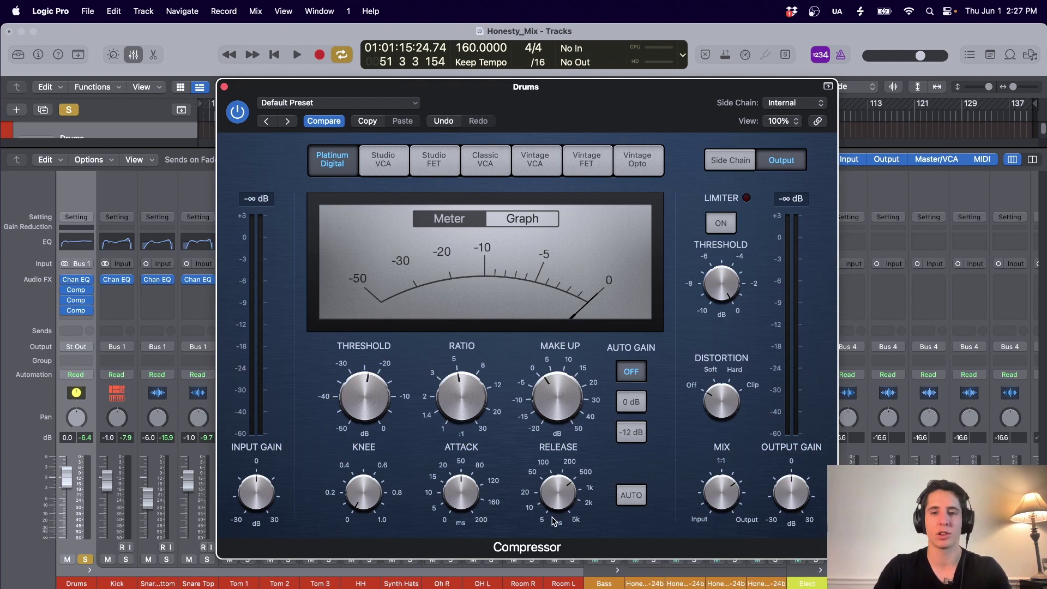
left_click_drag(532, 106, 521, 99)
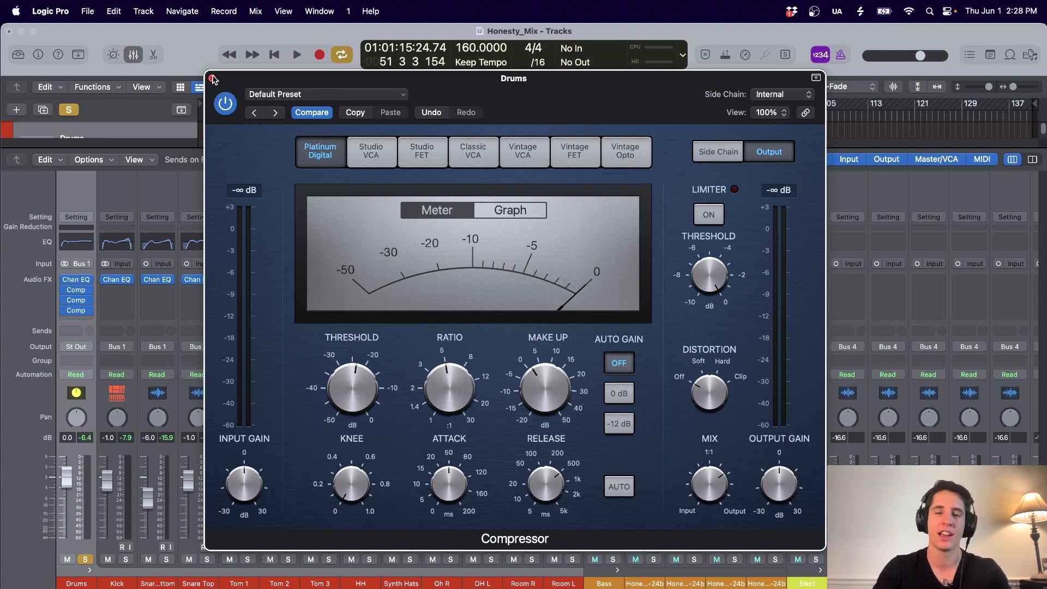
mouse_move(551, 480)
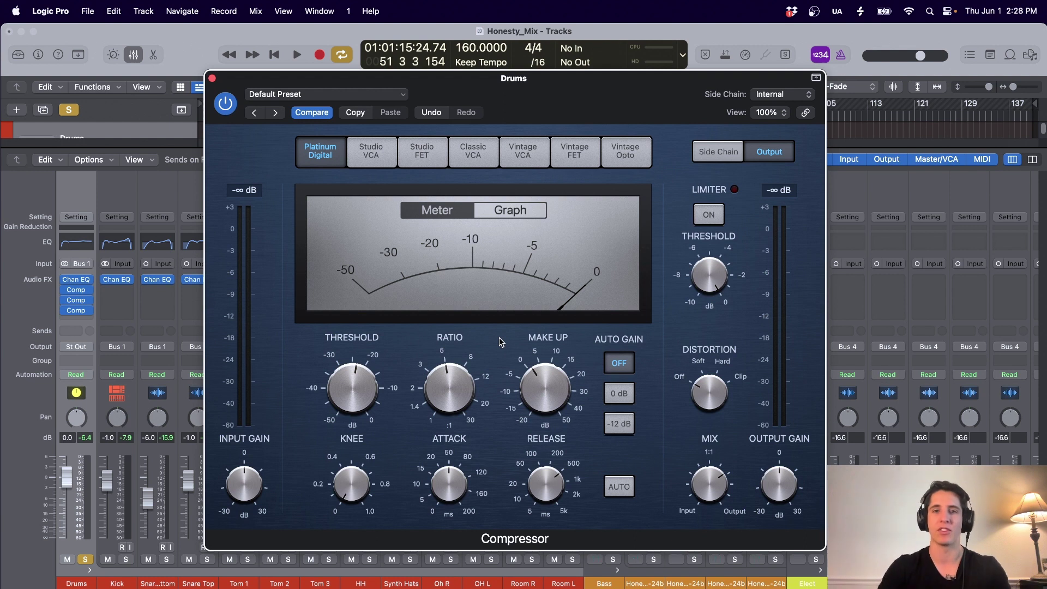
mouse_move(712, 457)
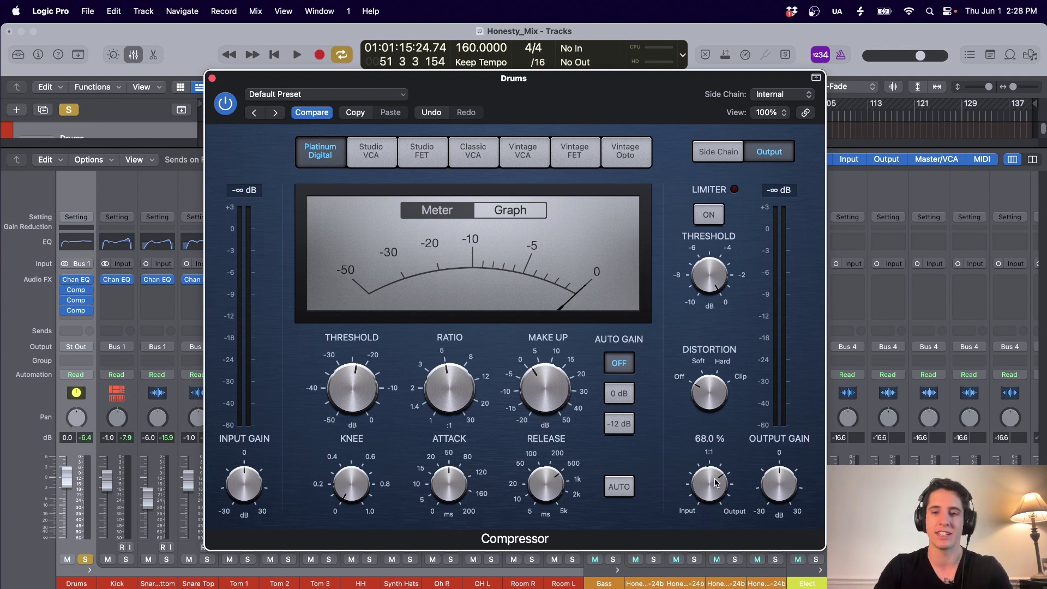
scroll(709, 472, "up", 3)
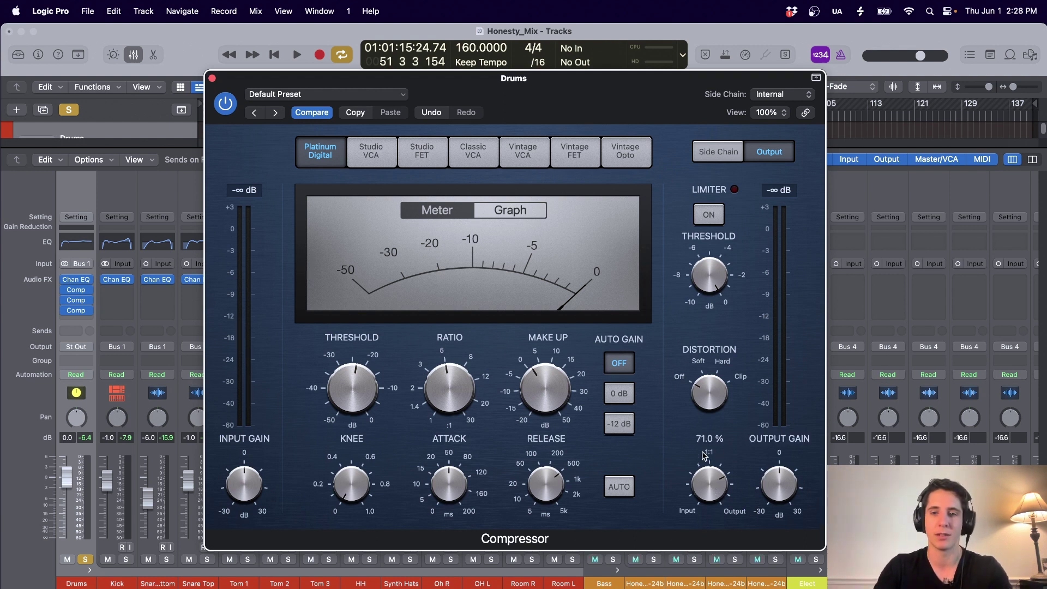
left_click(212, 79)
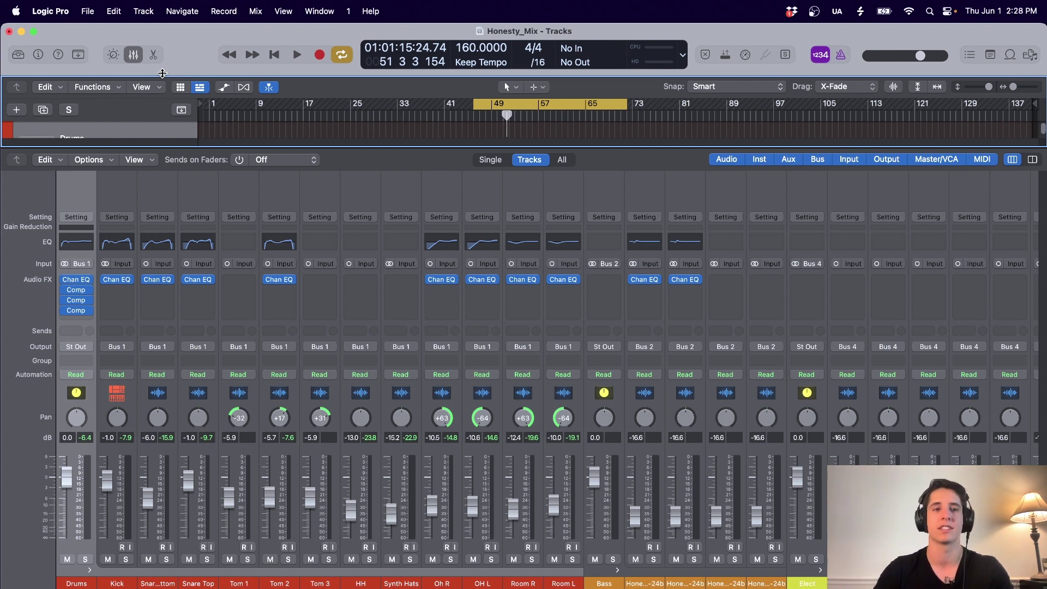
Insert an Overdrive plug-in on the Drums bus after the third compressor.
left_click(75, 321)
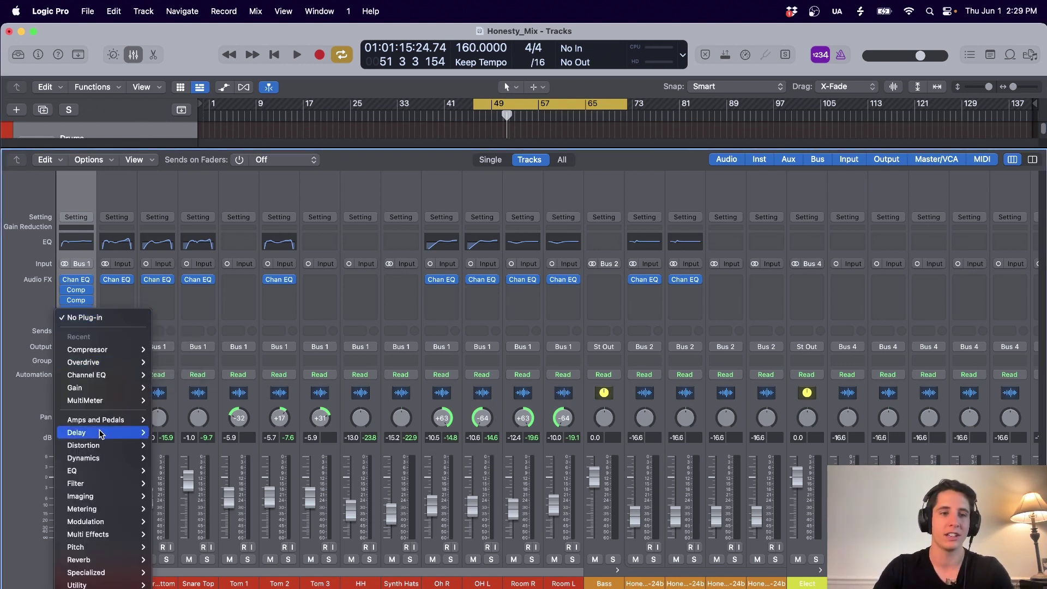
mouse_move(107, 453)
mouse_move(207, 493)
left_click(248, 493)
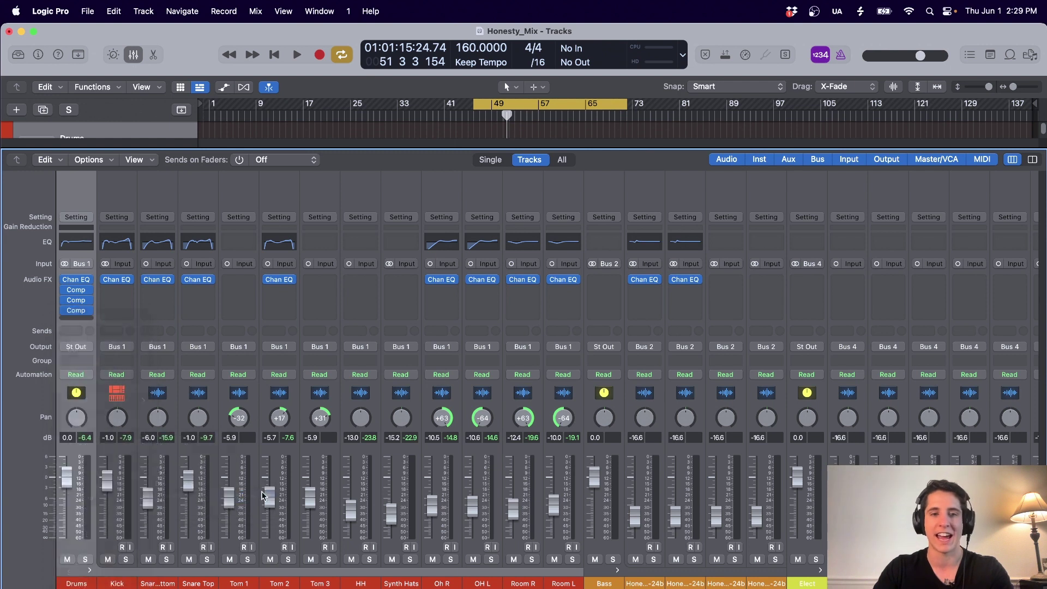
left_click_drag(691, 201, 598, 186)
left_click_drag(311, 411, 355, 165)
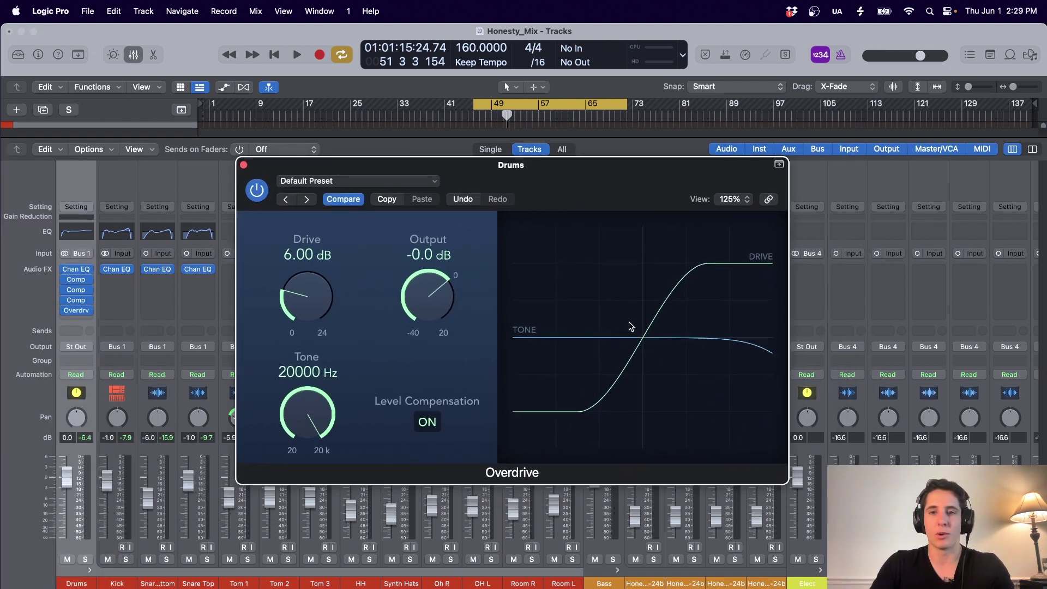
Set the Overdrive's drive to 3 dB and its output to -3.5 dB.
left_click_drag(431, 299, 426, 321)
left_click_drag(313, 312, 309, 326)
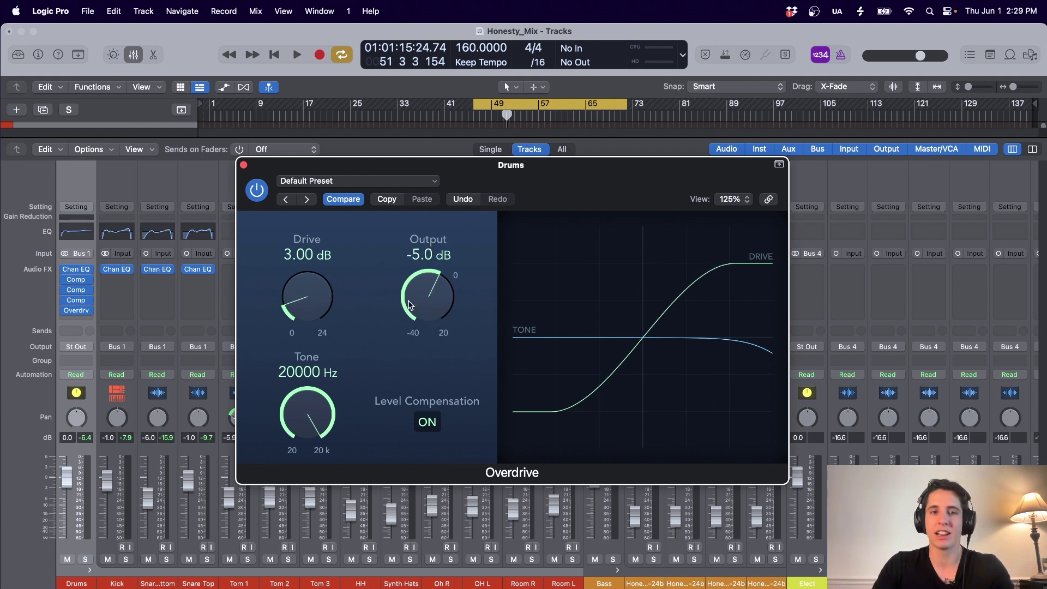
left_click_drag(445, 307, 436, 306)
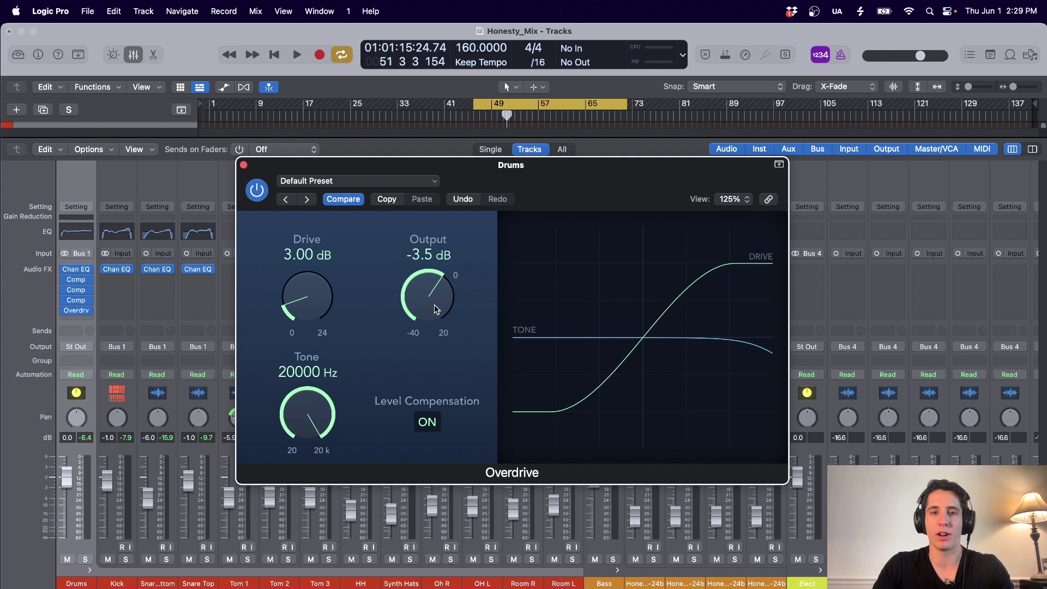
Play the full mix, compare the Overdrive bypassed and active on the Drums bus, and stop playback.
left_click_drag(548, 196, 549, 232)
key("space")
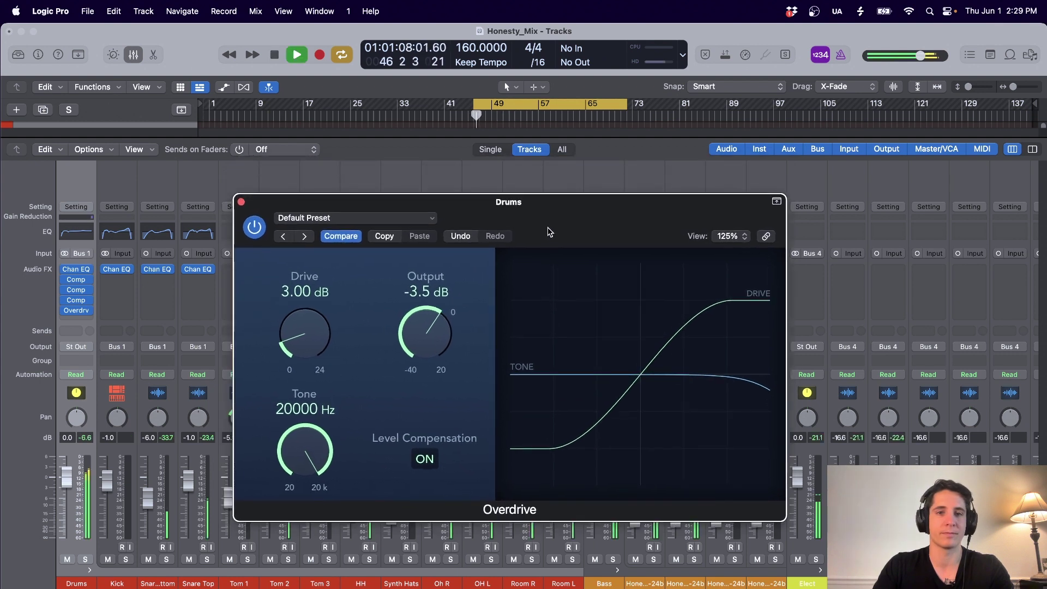
left_click_drag(292, 206, 271, 228)
left_click(267, 228)
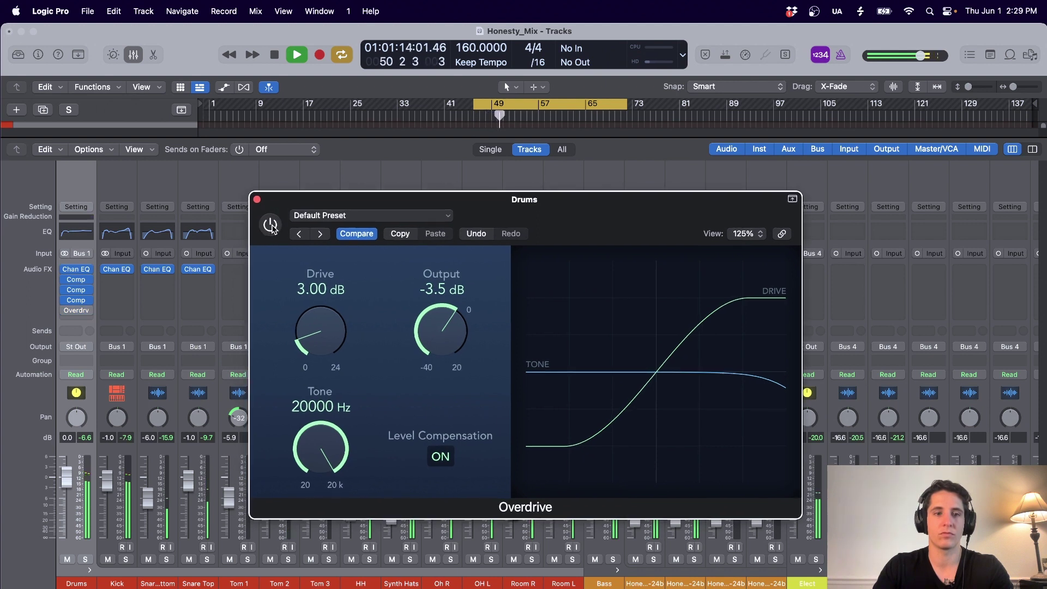
left_click(272, 228)
left_click_drag(272, 229, 271, 234)
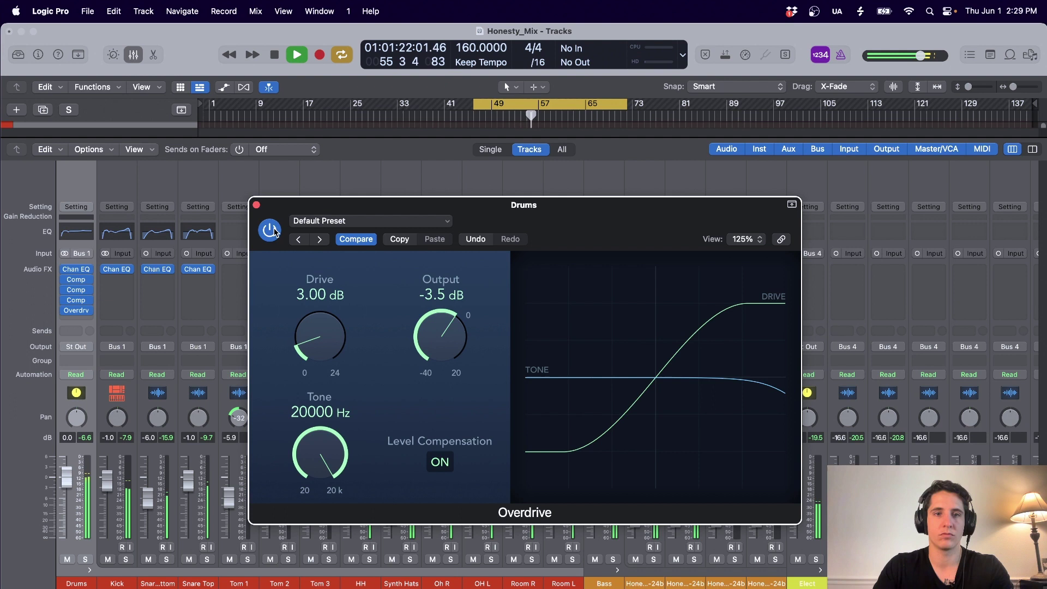
key("space")
left_click(270, 231)
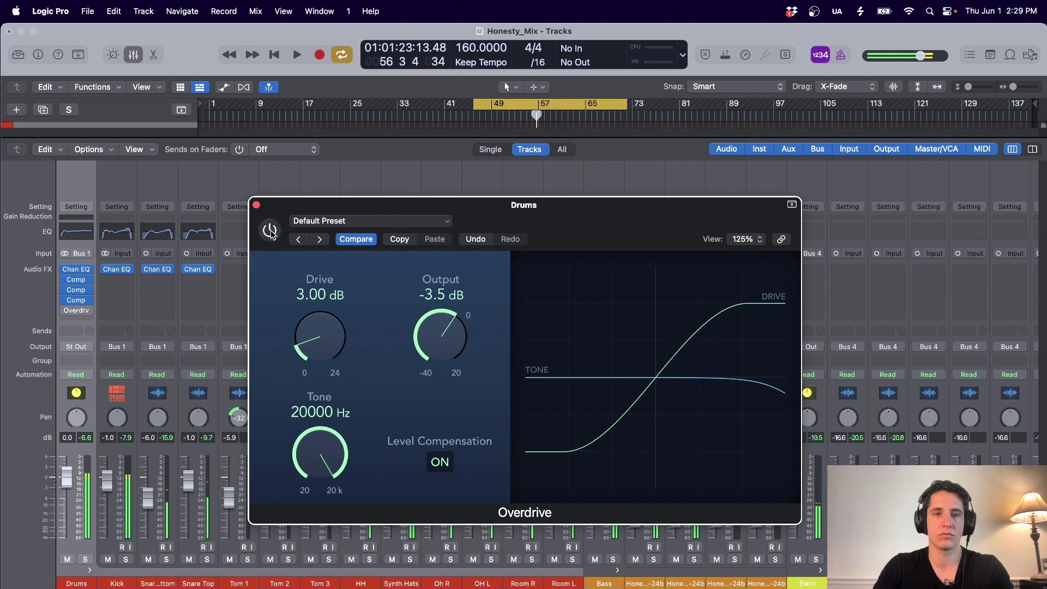
Close the Overdrive window and hide the mixer to return to the track arrangement.
left_click(256, 205)
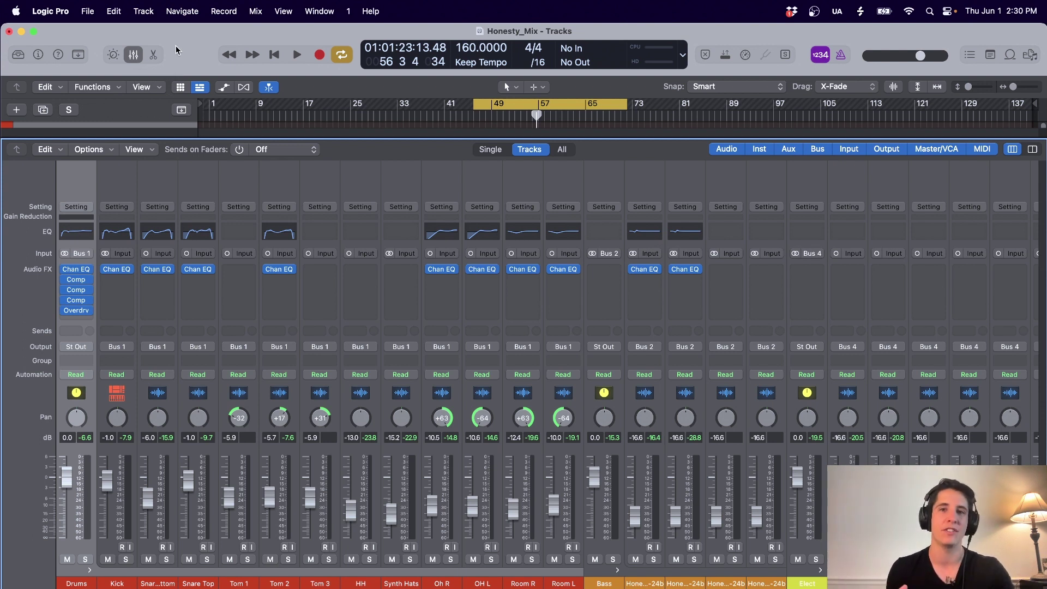
left_click(136, 55)
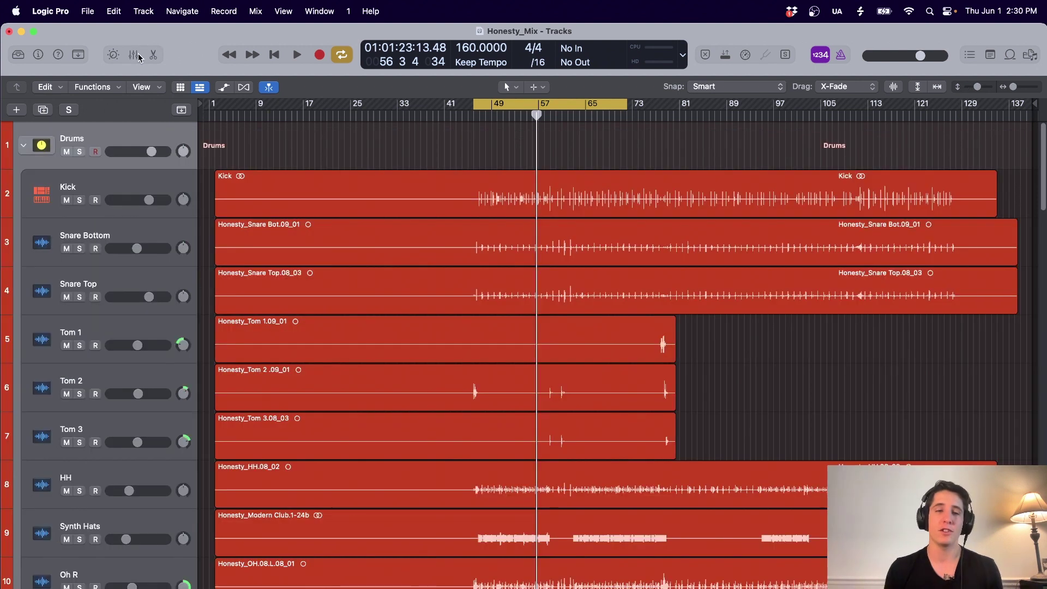